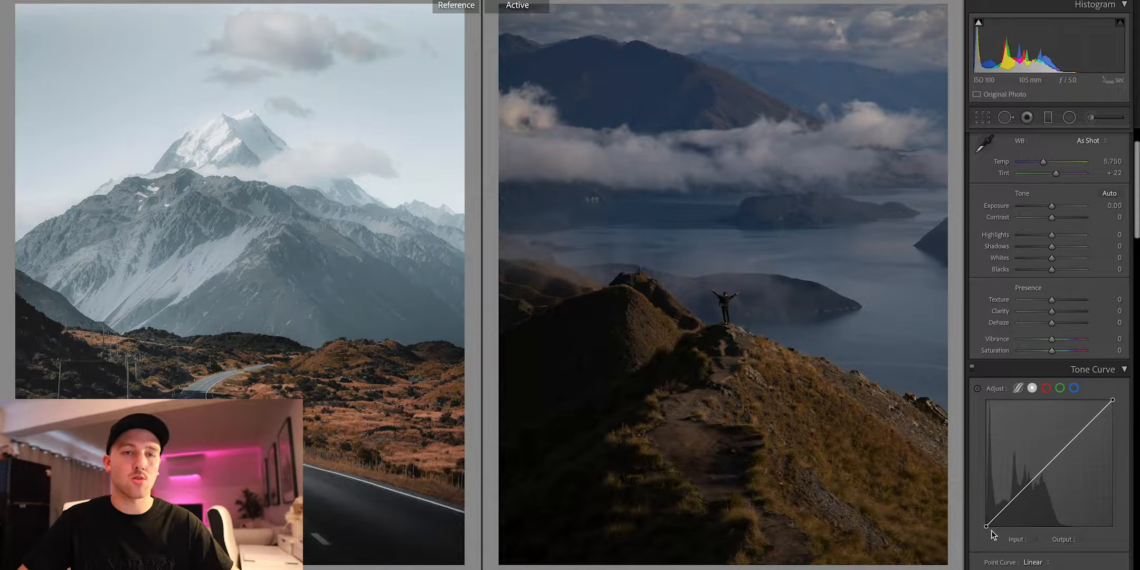
Shape the tone curve by lifting the black point to output 9 and raising the midtones and highlights.
mouse_move(985, 524)
mouse_down()
mouse_move(1003, 511)
mouse_move(991, 521)
mouse_up()
drag(1025, 484, 1025, 478)
drag(989, 519, 981, 524)
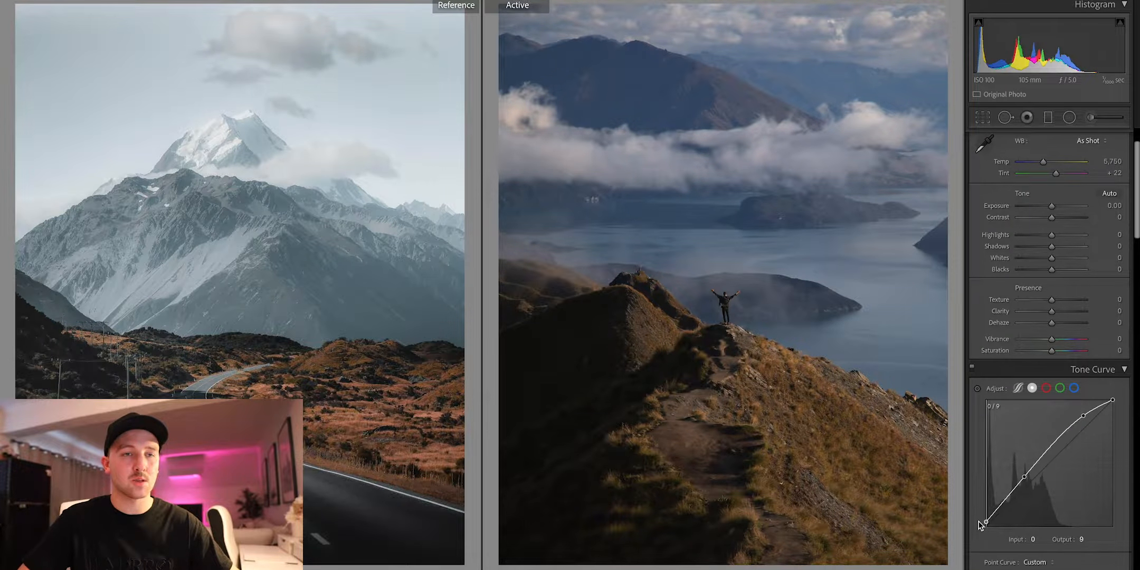
Draw a slightly tilted graduated filter upward over the foreground hillside and set its exposure to -0.69.
scroll(1048, 214, up, 2)
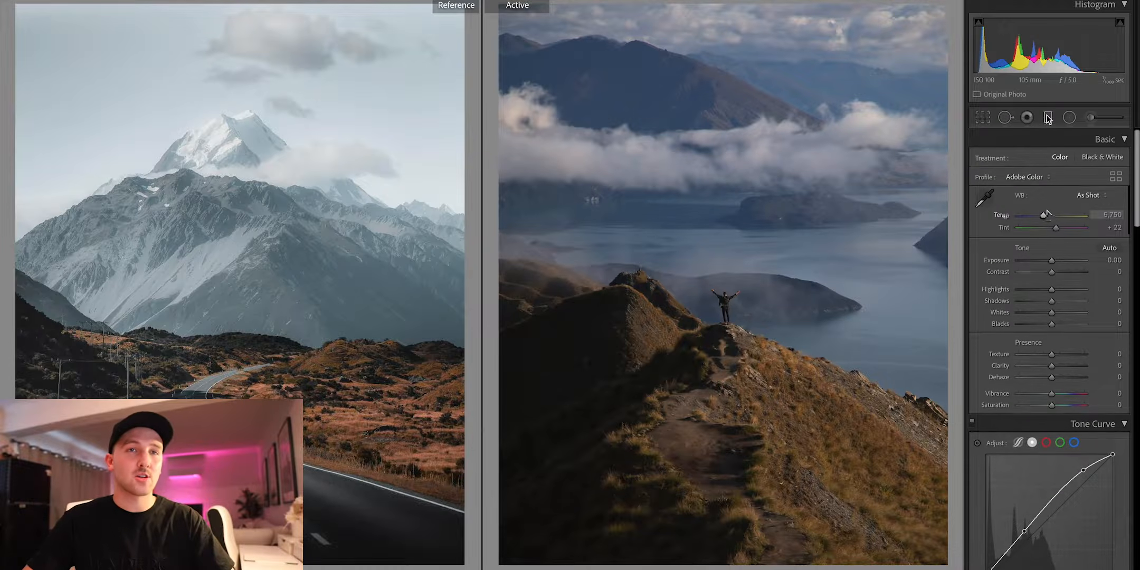
click(1049, 117)
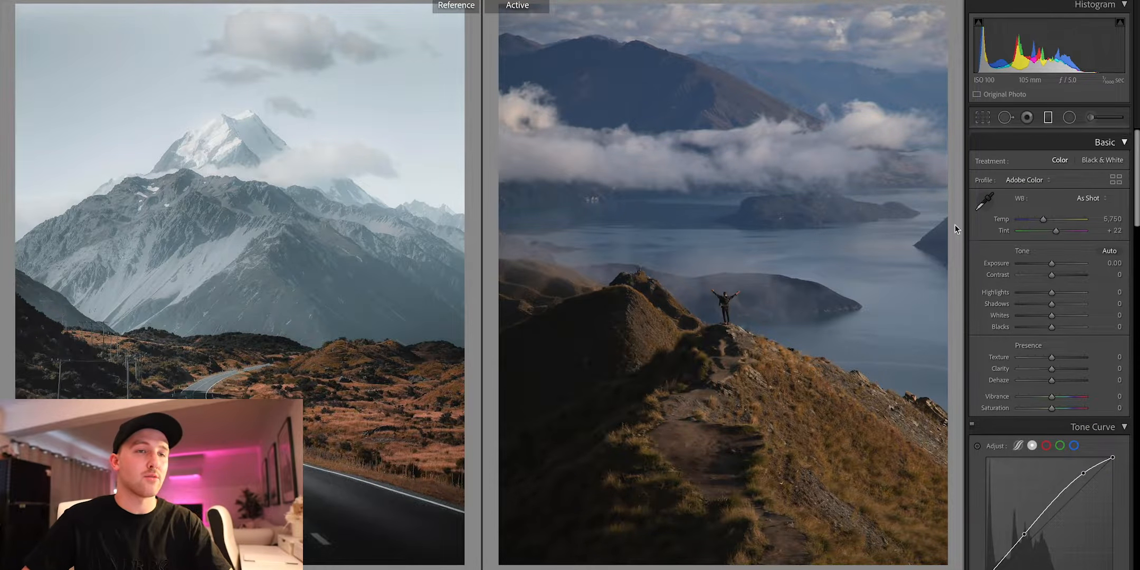
drag(746, 446, 760, 173)
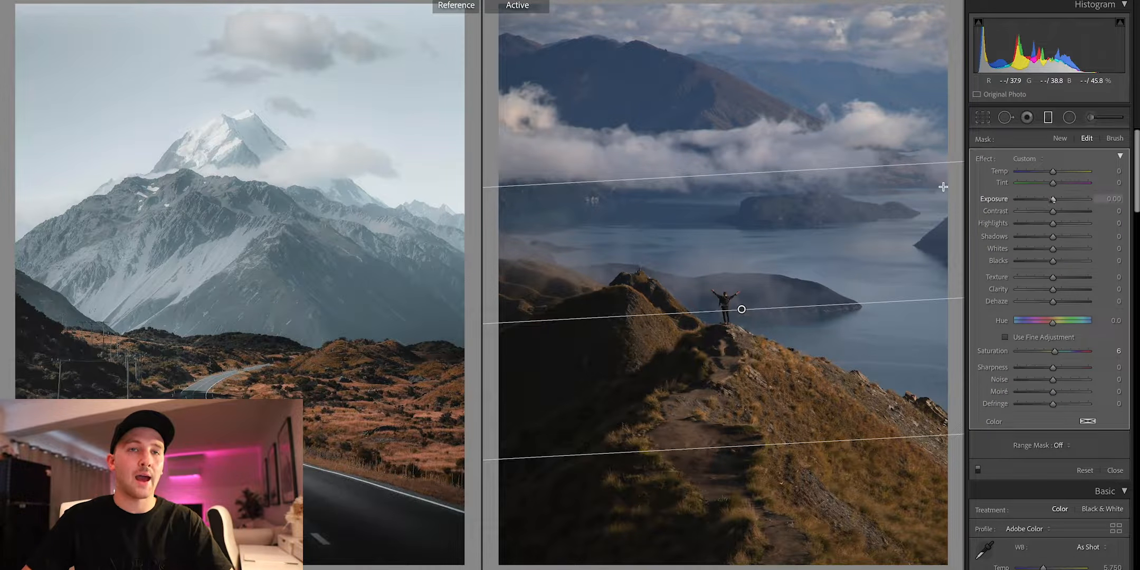
drag(1051, 201, 1045, 201)
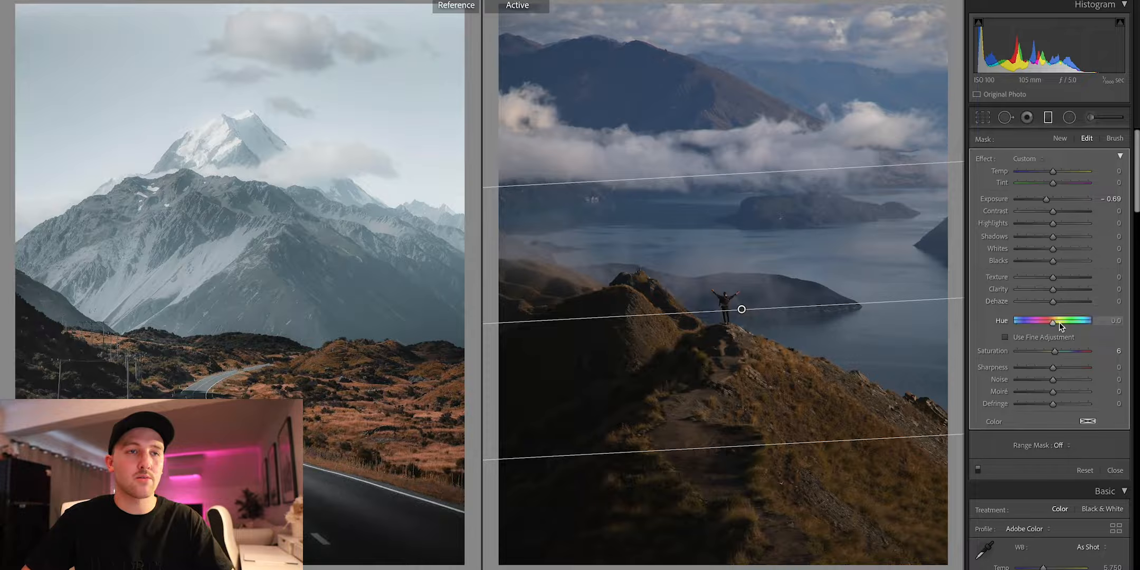
Try a strong negative hue shift on the graduated filter, reset the hue, and move the filter lower onto the hillside.
drag(1037, 321, 1029, 322)
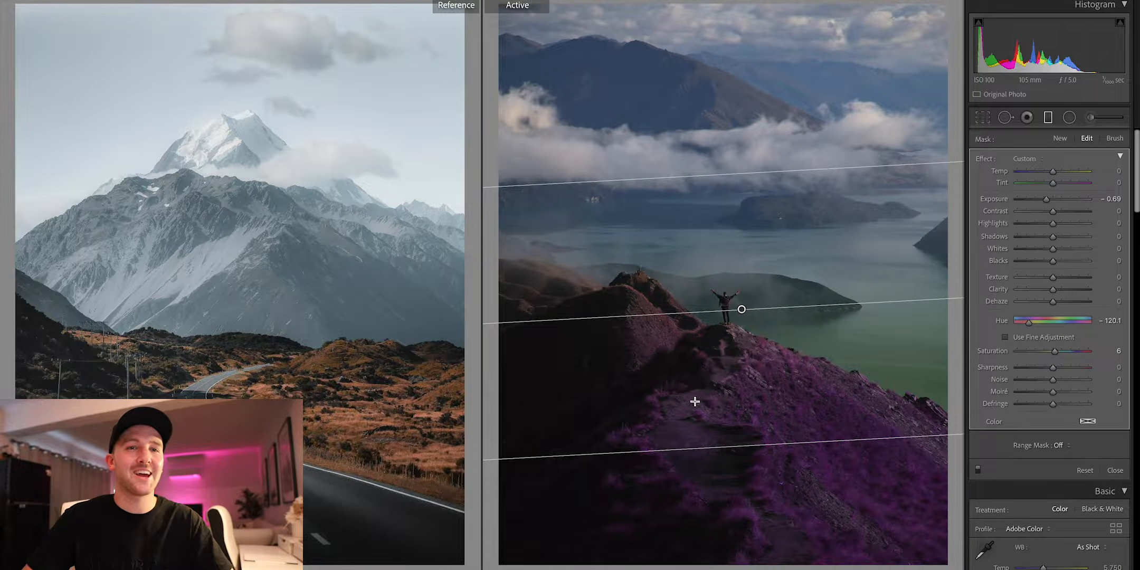
double_click(1028, 323)
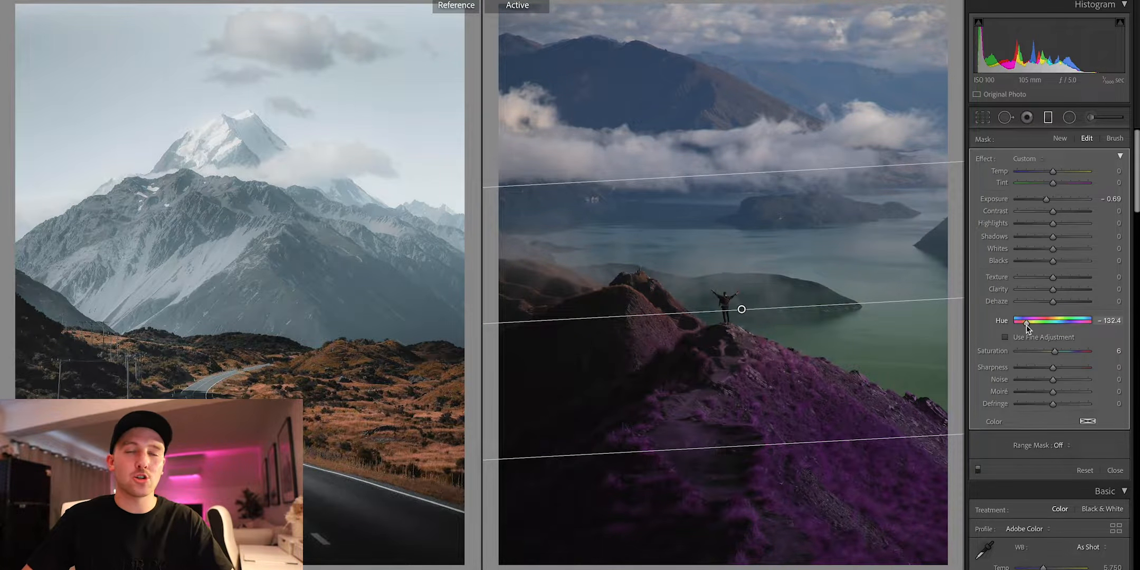
drag(742, 310, 754, 426)
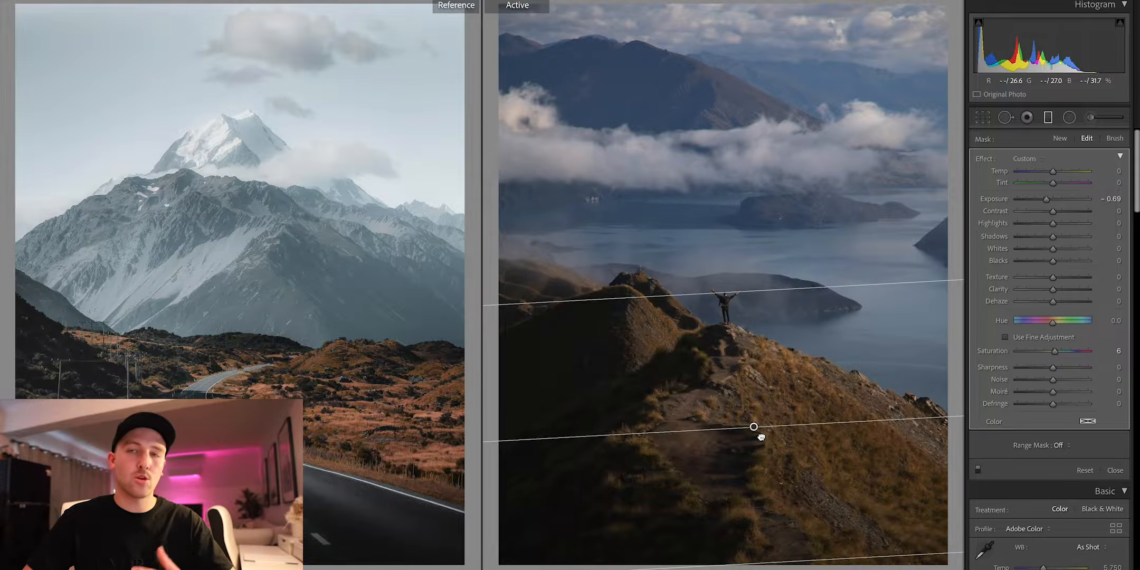
Erase the graduated filter's mask around the path and sunlit grass on the ridge using a size 15 brush.
click(1115, 138)
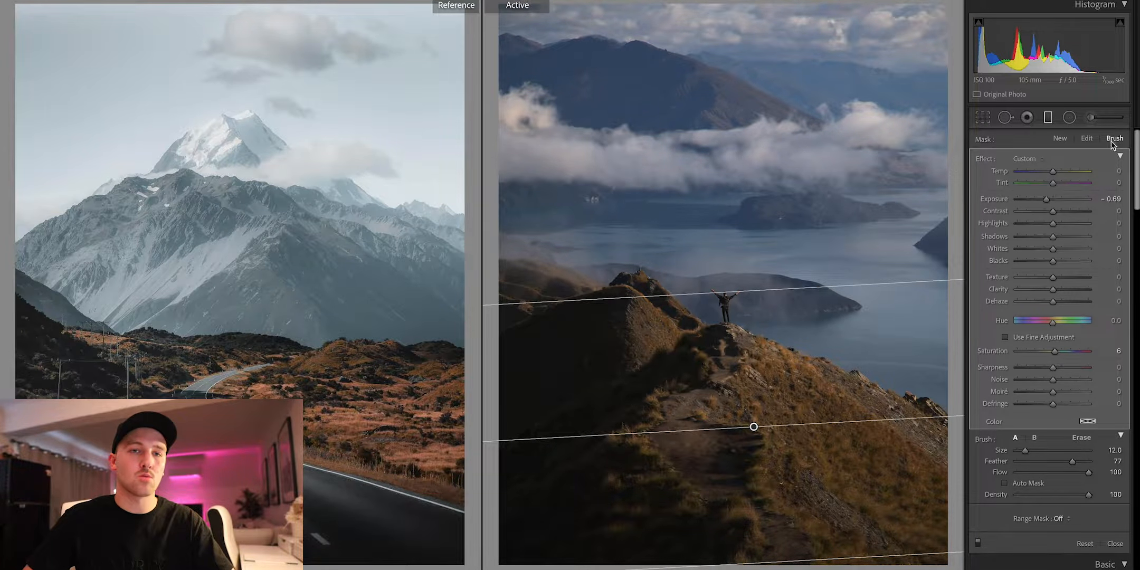
click(1082, 437)
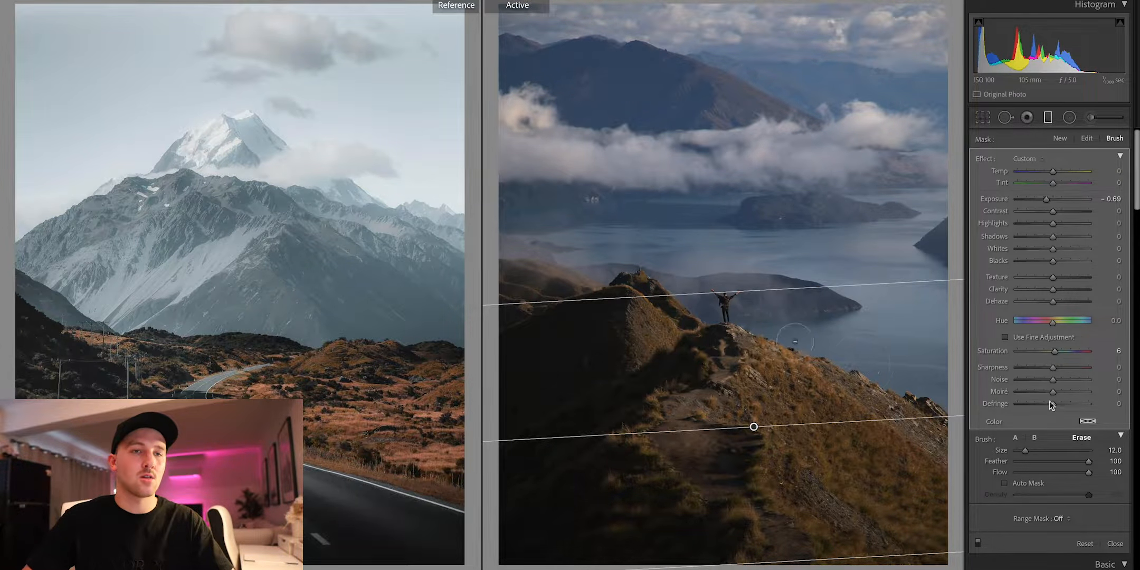
scroll(755, 419, up, 1)
mouse_move(755, 417)
mouse_down()
mouse_move(787, 388)
mouse_move(848, 398)
mouse_move(650, 302)
mouse_move(742, 359)
mouse_move(737, 334)
mouse_move(649, 291)
mouse_move(627, 311)
mouse_move(689, 419)
mouse_move(707, 420)
mouse_move(702, 438)
mouse_move(734, 492)
mouse_move(708, 450)
mouse_move(716, 358)
mouse_move(747, 489)
mouse_move(734, 433)
mouse_up()
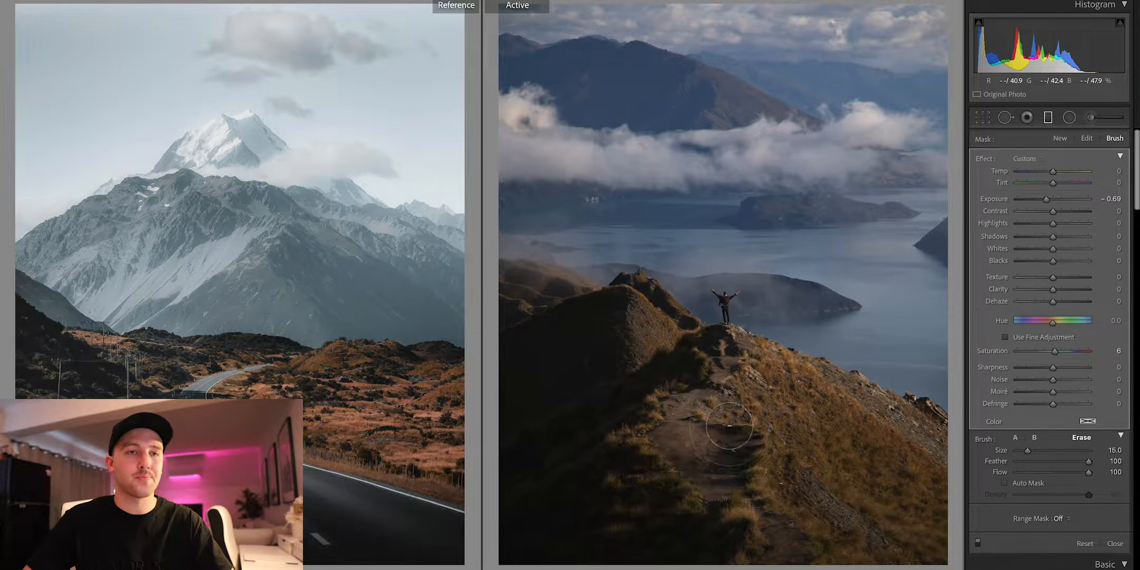
drag(733, 433, 782, 453)
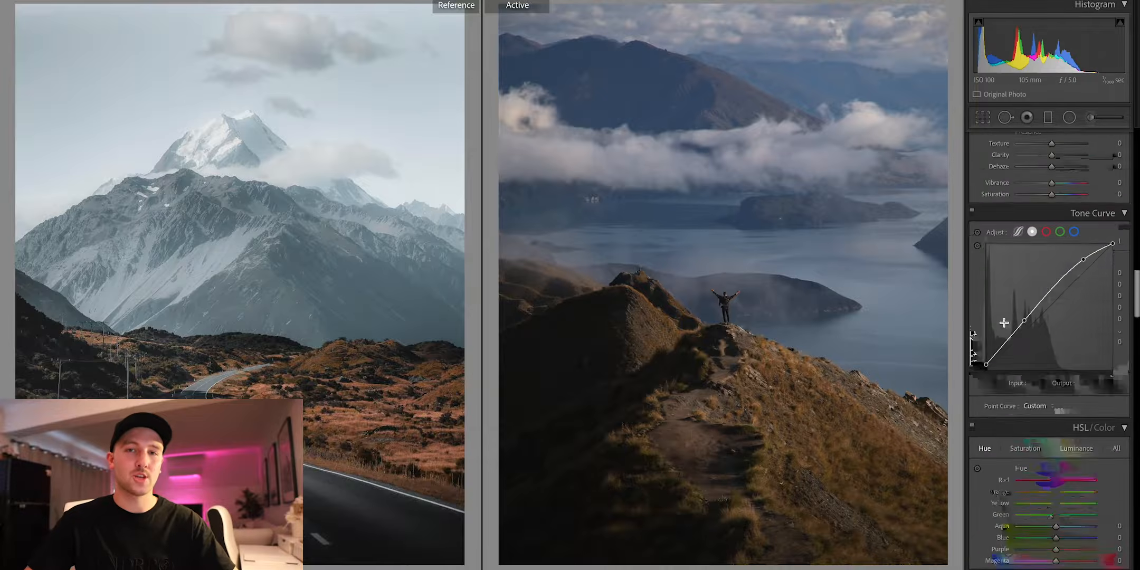
Shift the blue hue to -23 and reduce the blue saturation to -28 for the lake and sky.
scroll(1004, 322, up, 2)
scroll(1005, 327, down, 4)
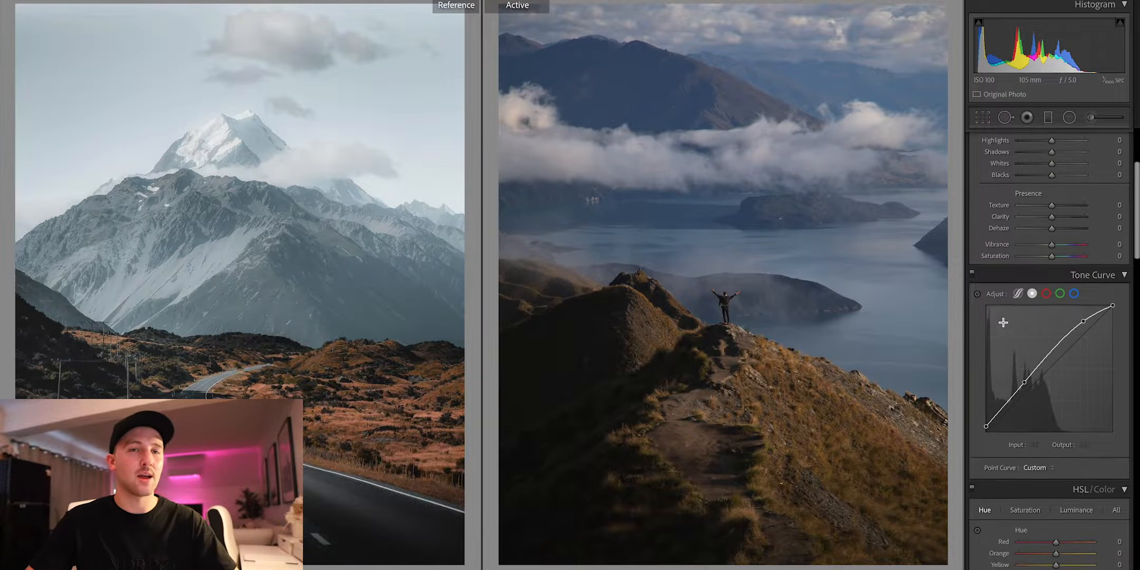
scroll(1005, 326, up, 1)
scroll(1004, 323, down, 2)
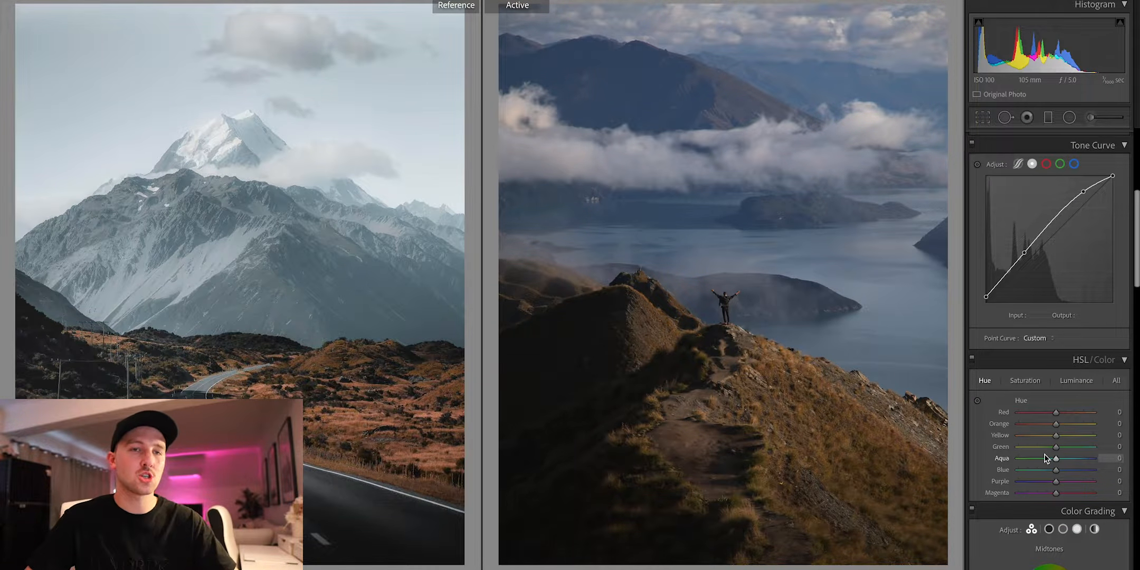
scroll(1003, 322, down, 1)
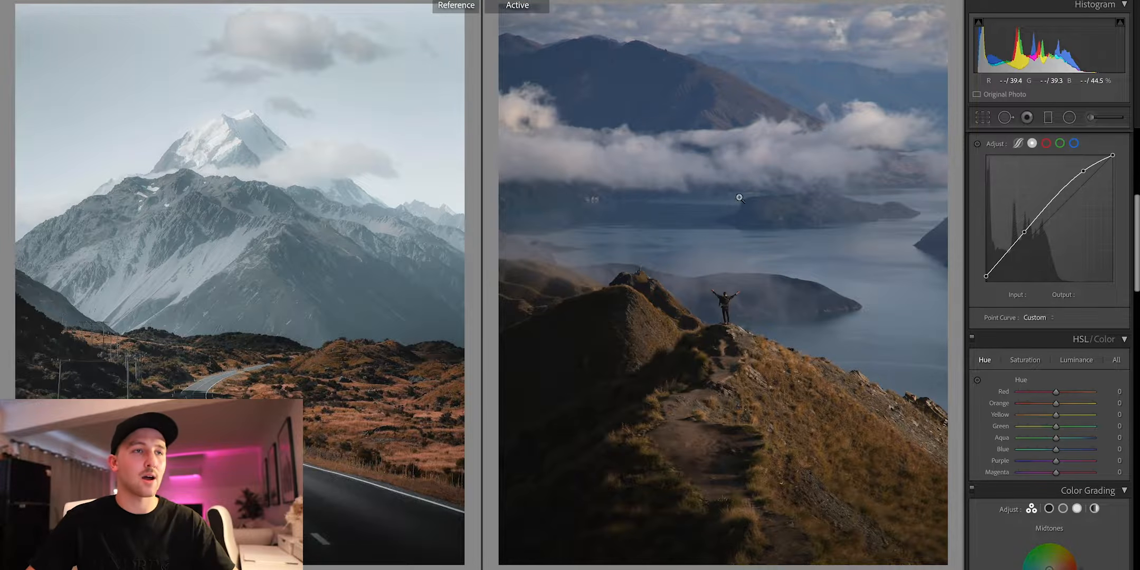
drag(758, 135, 662, 242)
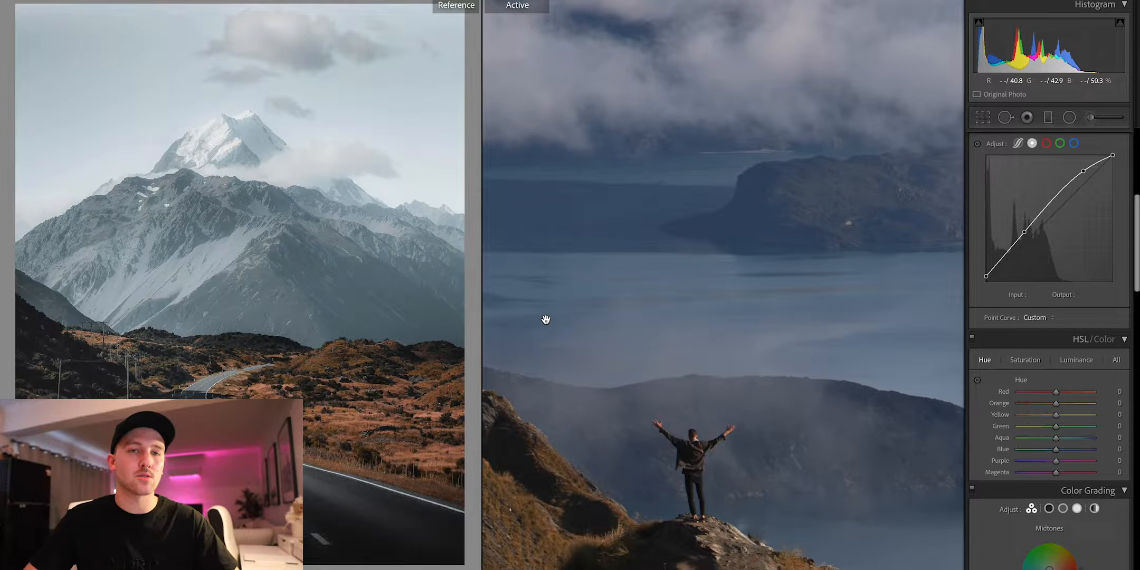
drag(1060, 447, 1051, 450)
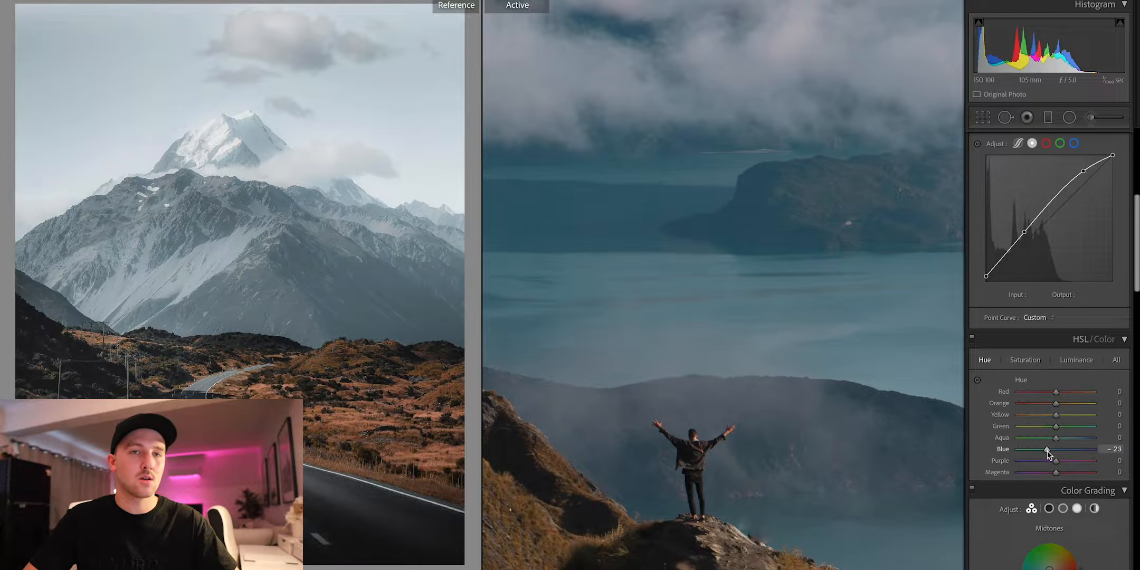
click(1039, 360)
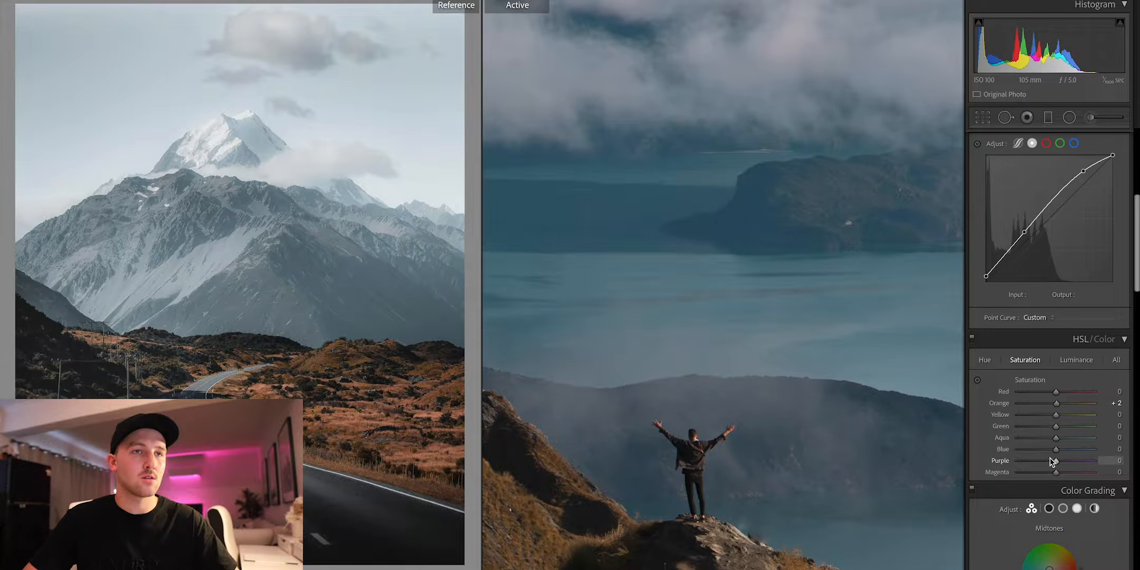
drag(1054, 449, 1045, 451)
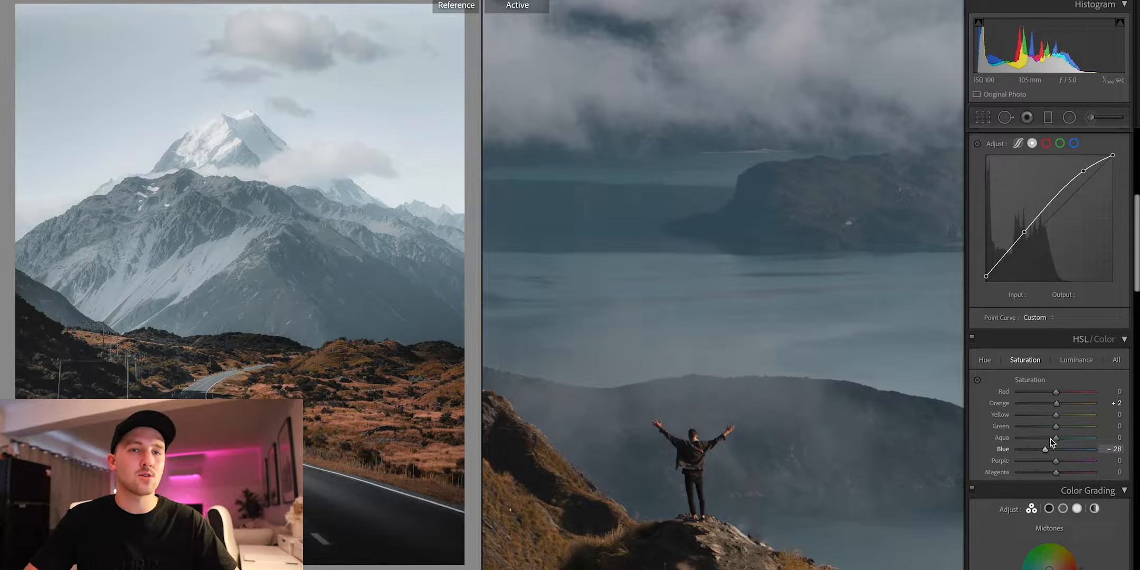
Shift the grass colour toward orange with yellow hue at -69 and yellow saturation at -19.
mouse_move(843, 499)
mouse_down()
mouse_move(725, 186)
mouse_move(839, 497)
mouse_up()
click(804, 395)
click(607, 295)
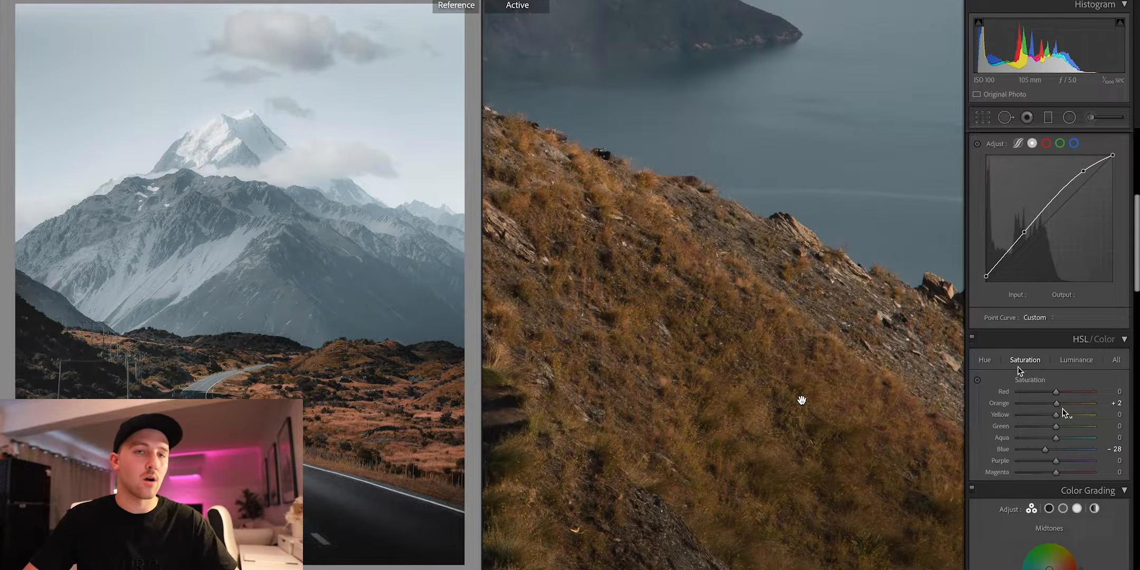
click(988, 360)
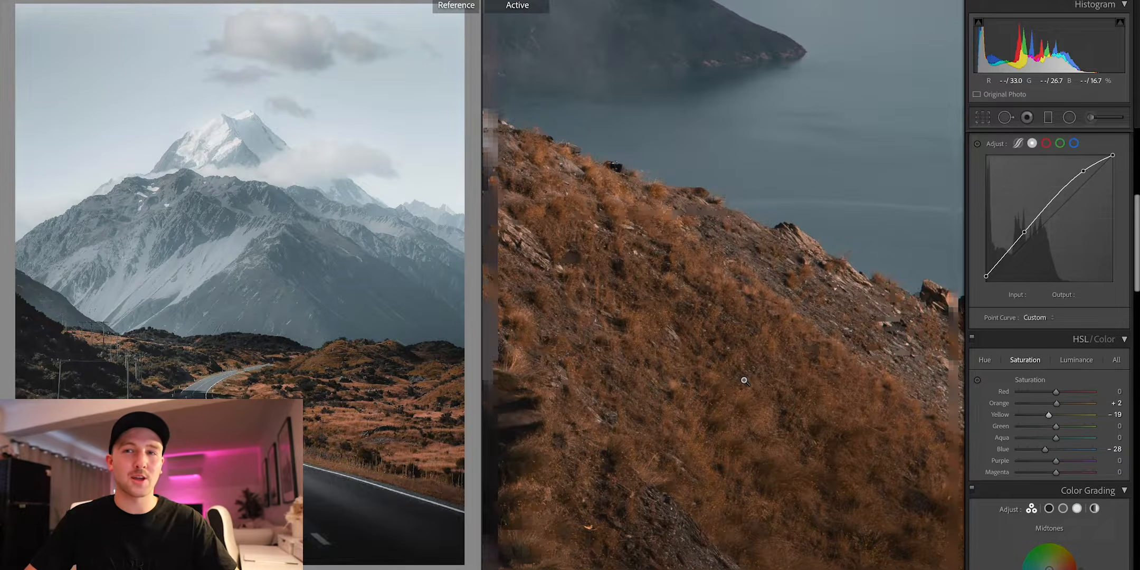
click(745, 380)
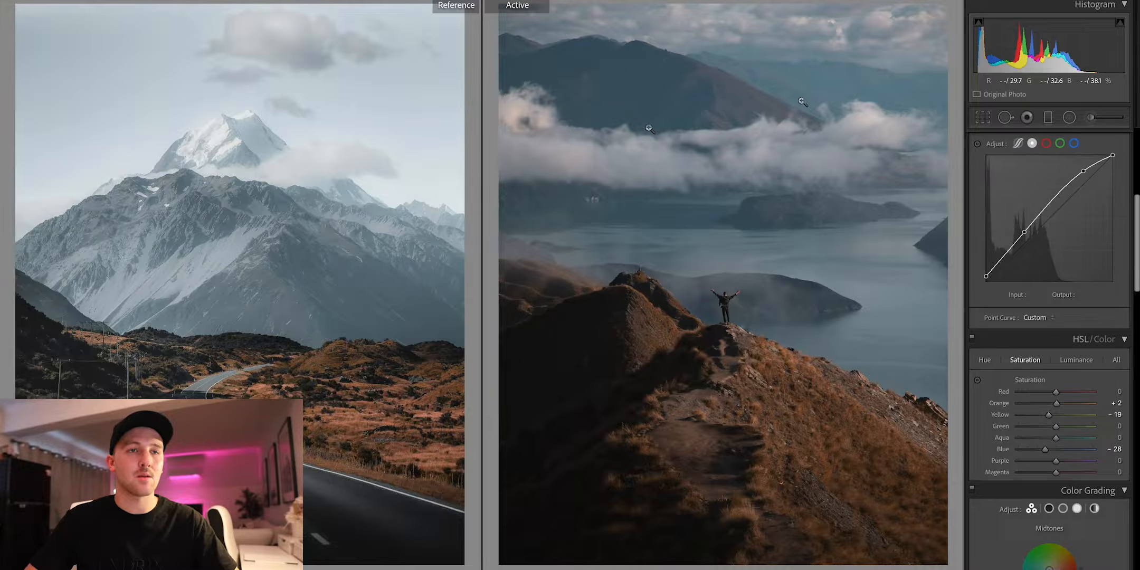
Raise the photo's highlights to +69 and whites to +21.
scroll(1122, 420, up, 6)
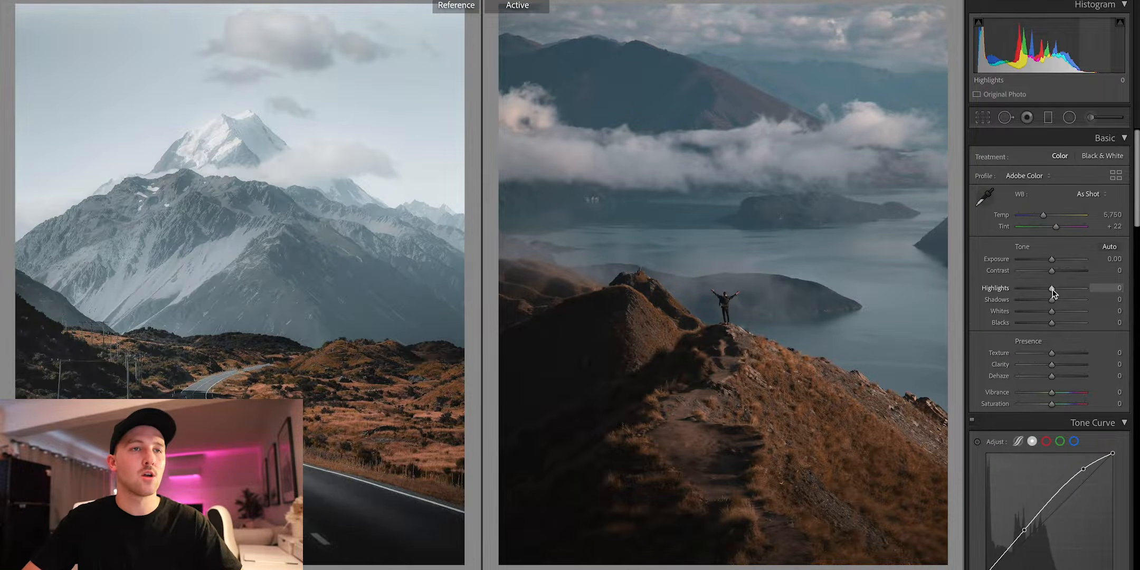
drag(1052, 289, 1079, 285)
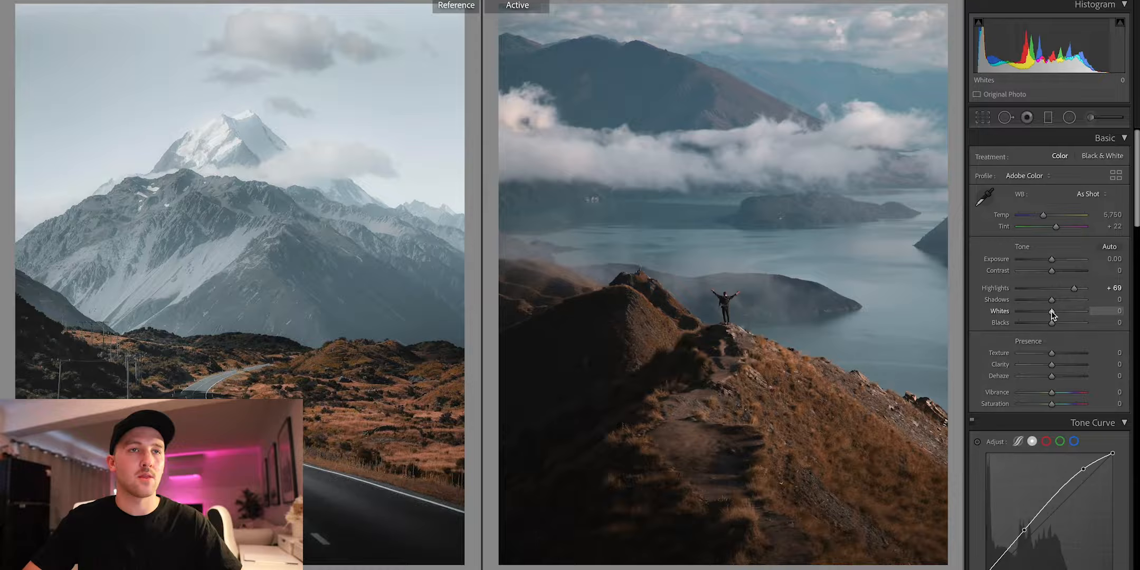
Remove the purple cast from the mountains and clouds by shifting purple hue to about -65 and lowering purple saturation to -72.
scroll(1054, 315, down, 5)
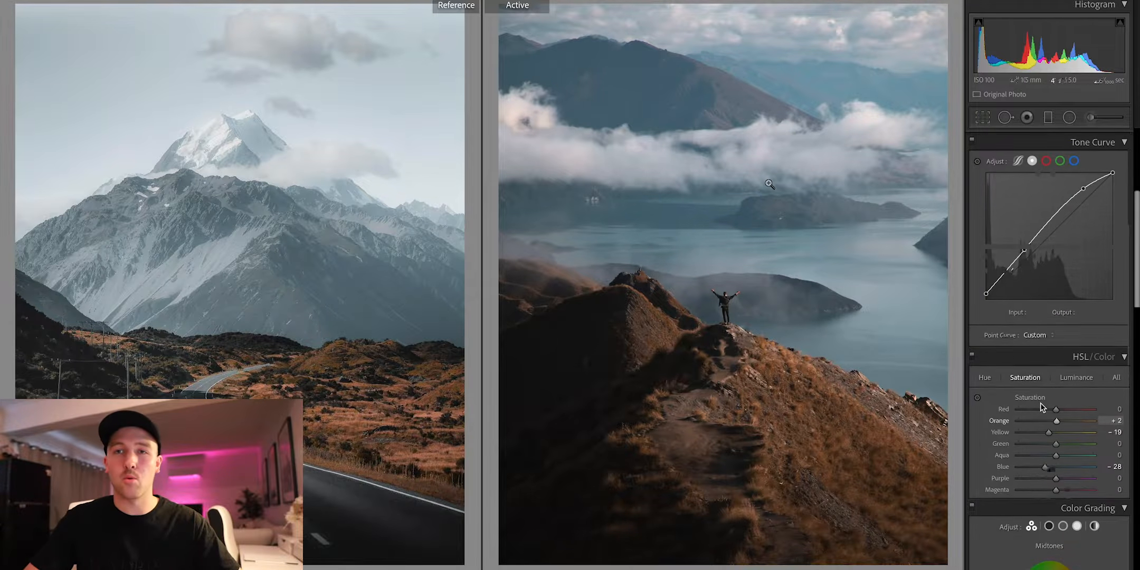
scroll(1041, 403, down, 2)
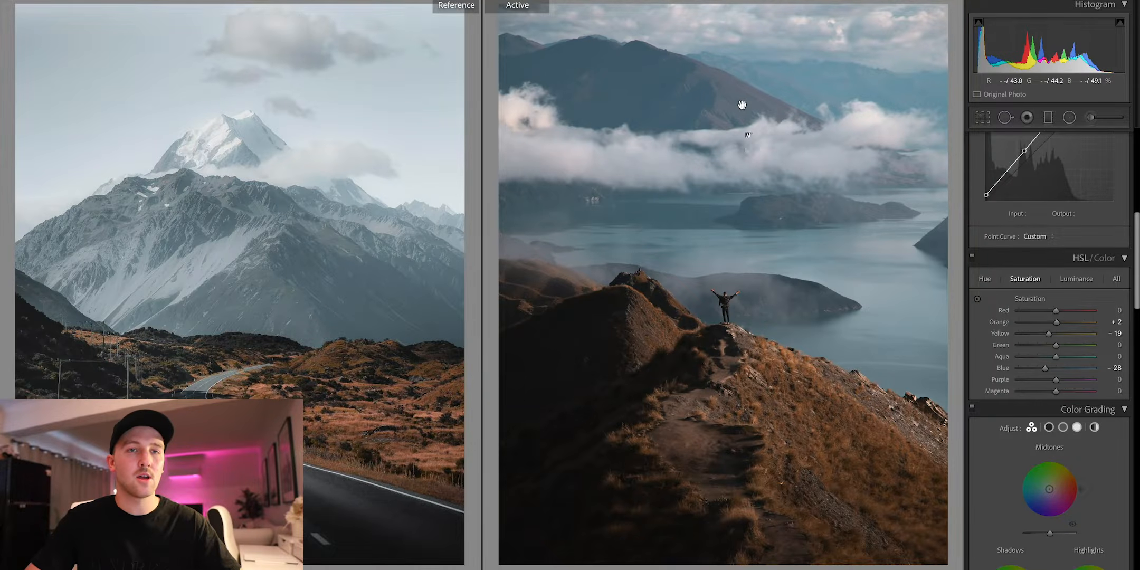
click(752, 153)
drag(773, 211, 839, 263)
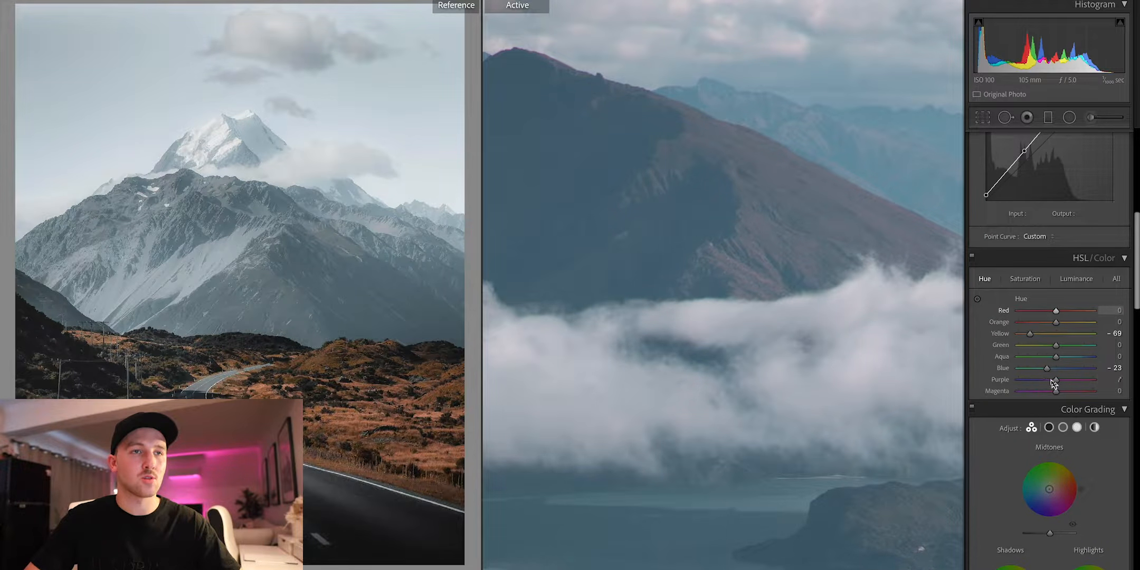
drag(1052, 379, 1039, 379)
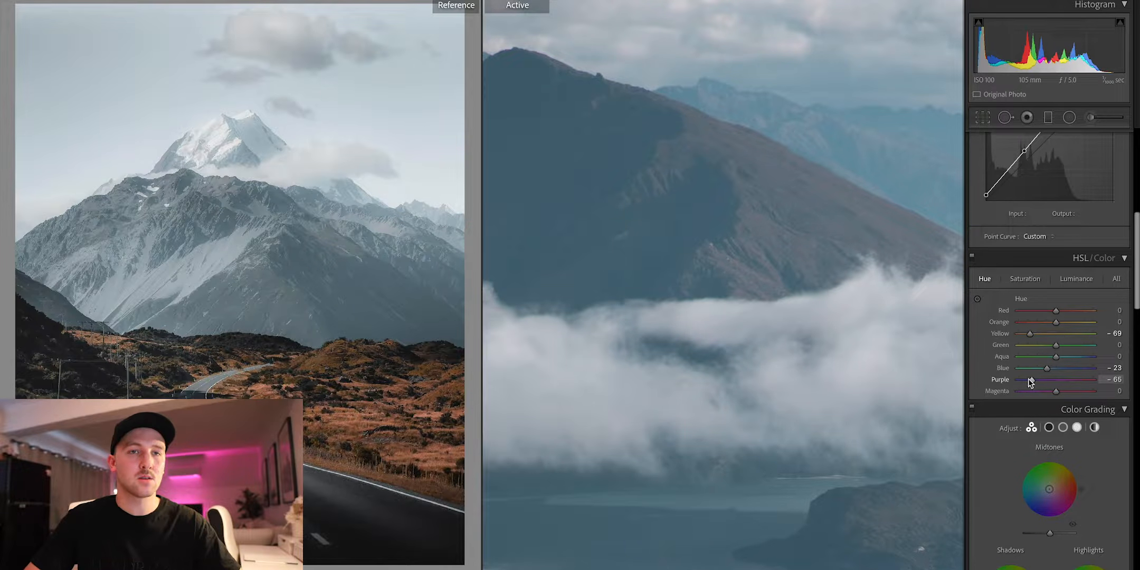
click(1025, 278)
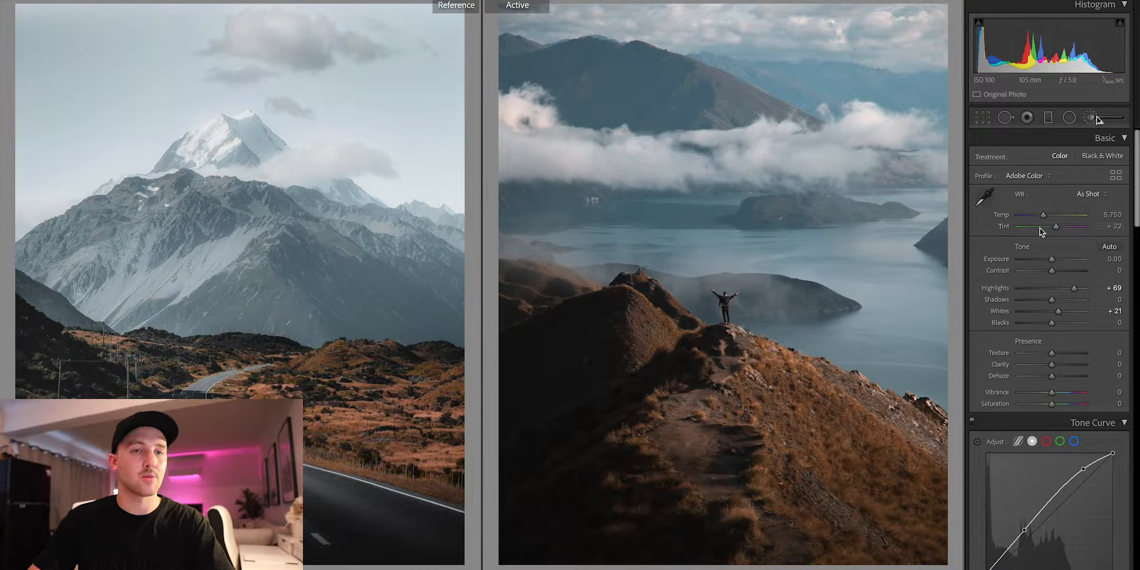
Paint an adjustment brush mask over the dark foreground hillside with shadows at 45.
key(k)
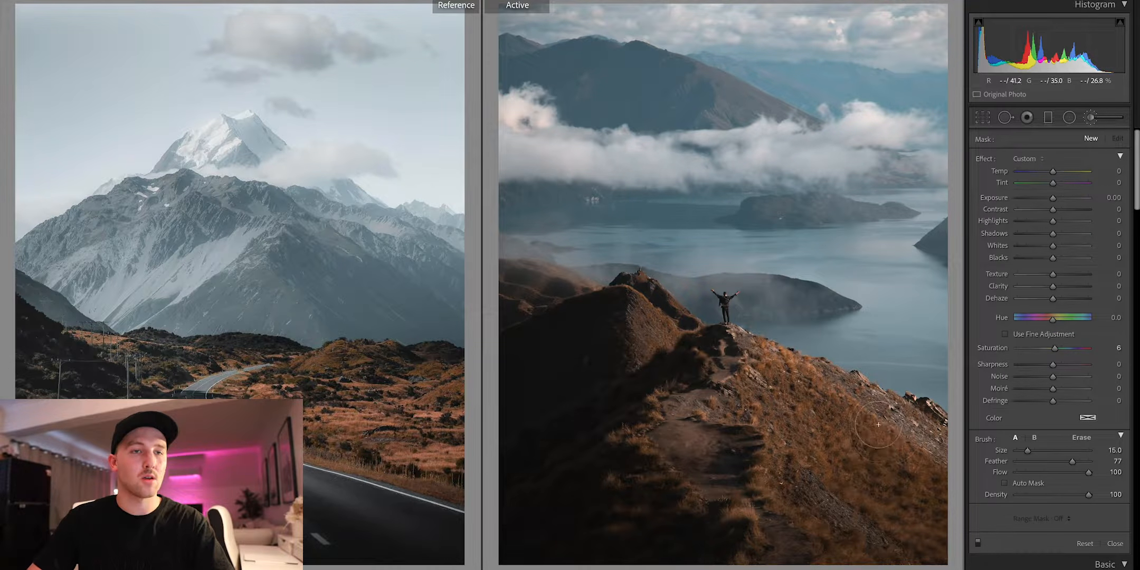
drag(715, 445, 582, 413)
mouse_move(582, 413)
mouse_down()
mouse_move(590, 407)
mouse_move(603, 445)
mouse_move(571, 427)
mouse_move(651, 333)
mouse_up()
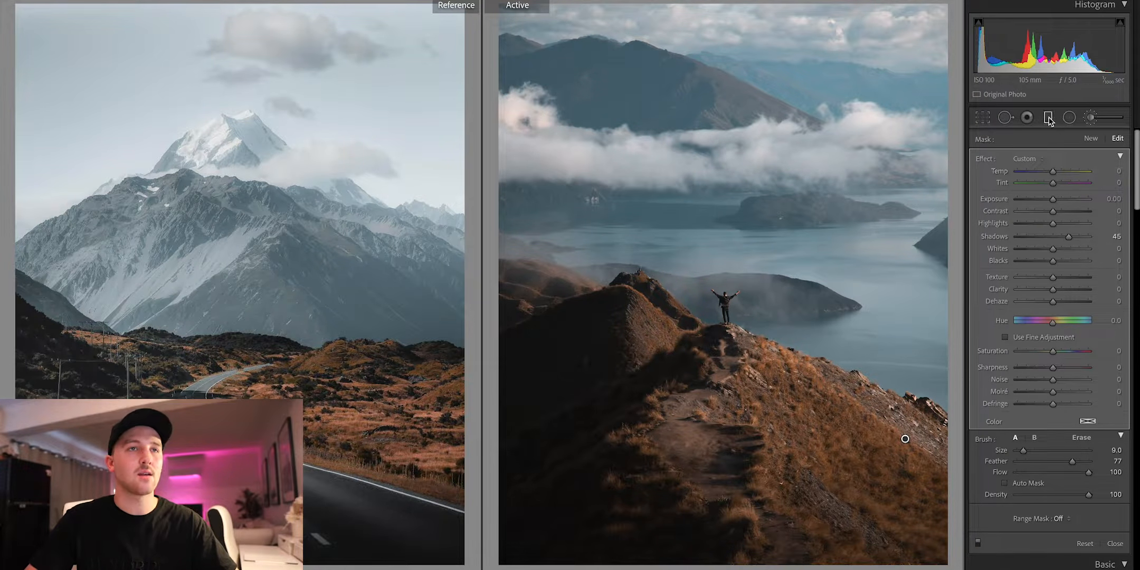
Draw a graduated filter down over the sky and mountains with exposure 0.58, saturation -31 and raised shadows.
key(m)
drag(739, 14, 739, 147)
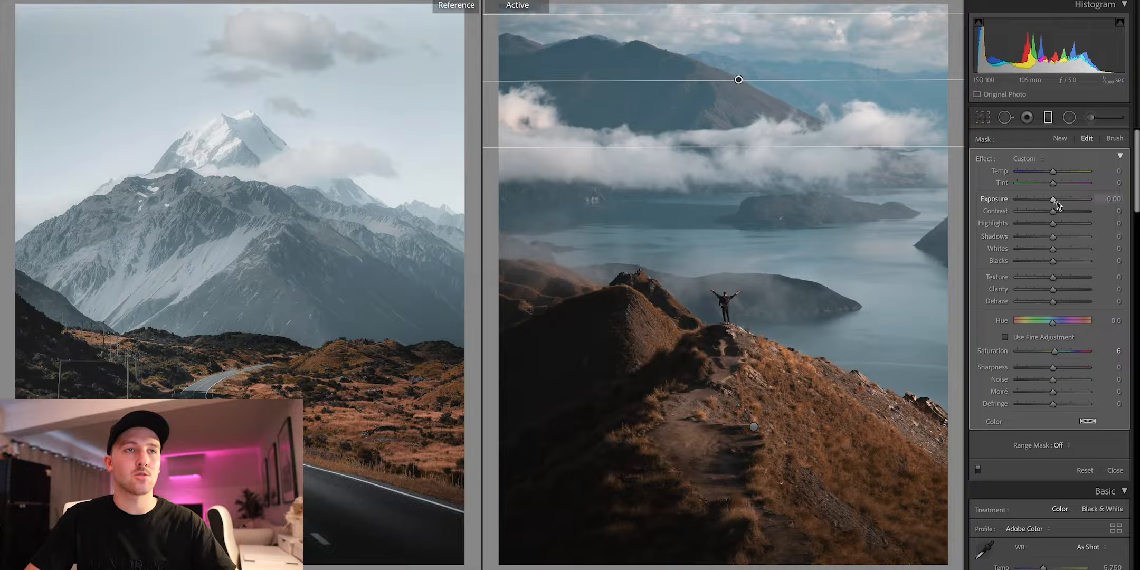
drag(1055, 201, 1057, 200)
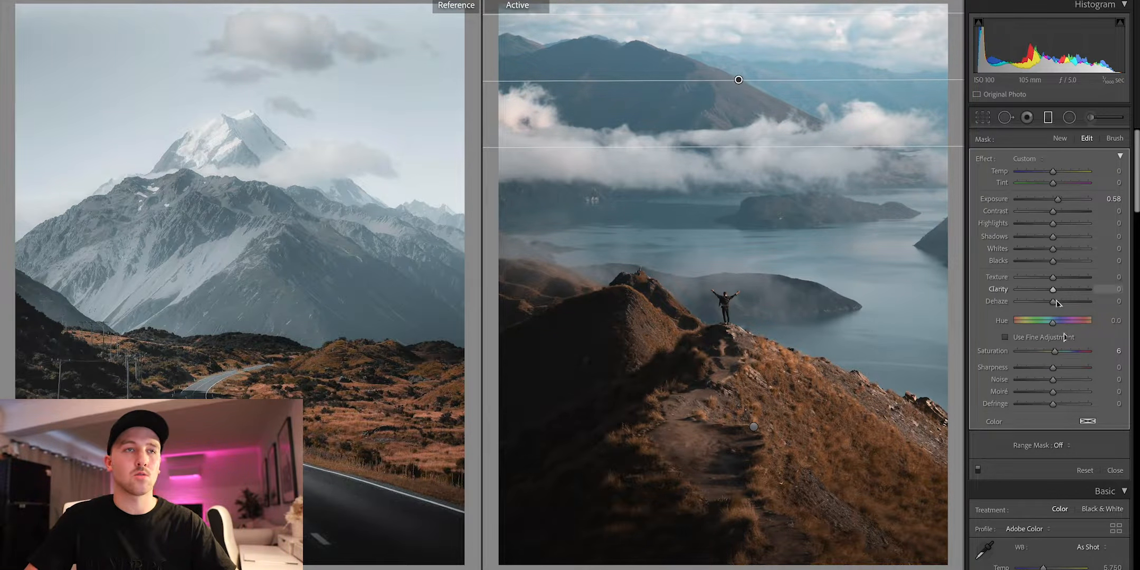
drag(1055, 351, 1044, 352)
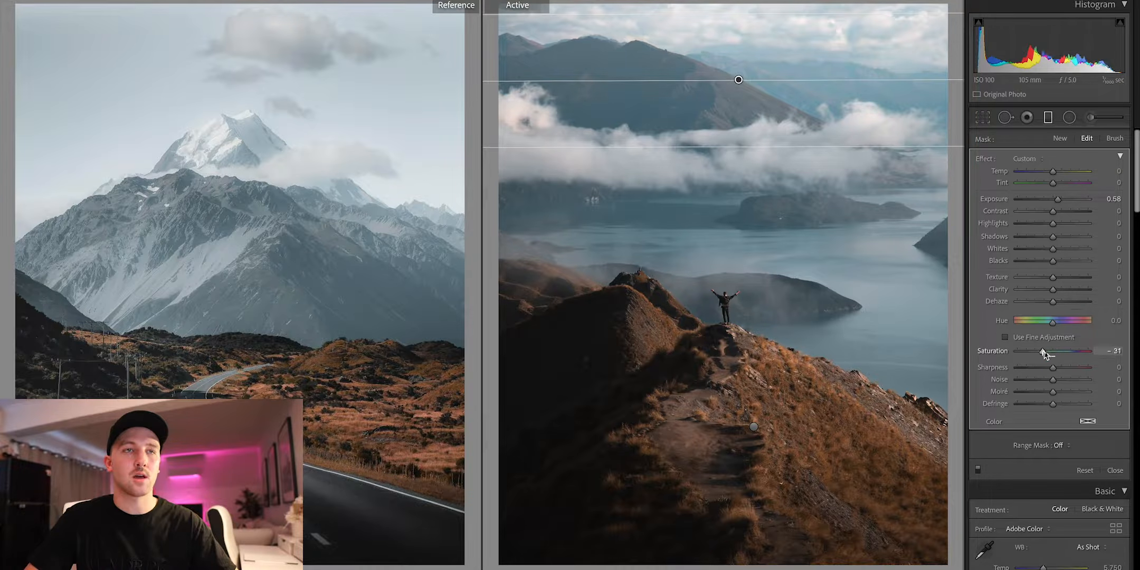
drag(1060, 236, 1060, 237)
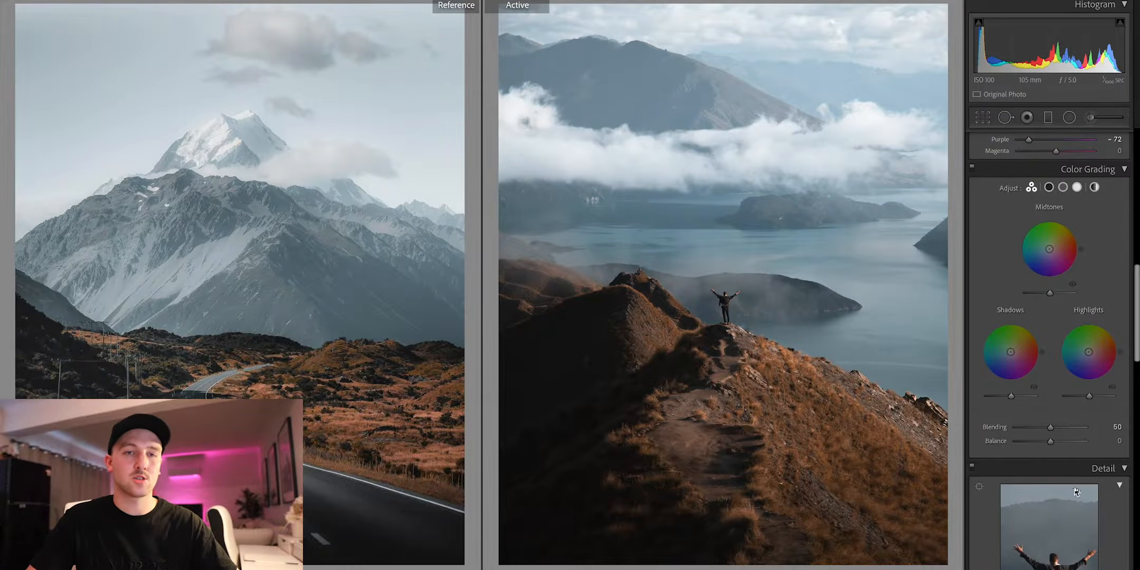
Turn on chromatic aberration removal and lens profile corrections for the lake and ridge photo.
scroll(1074, 489, down, 2)
scroll(1073, 479, up, 2)
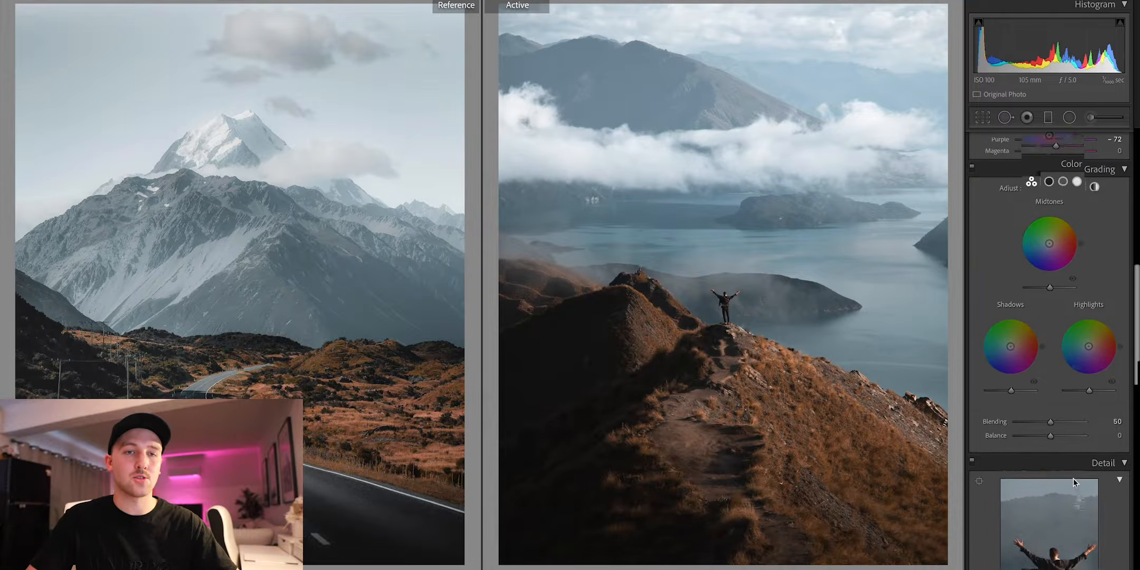
scroll(1074, 479, down, 4)
scroll(1077, 497, down, 5)
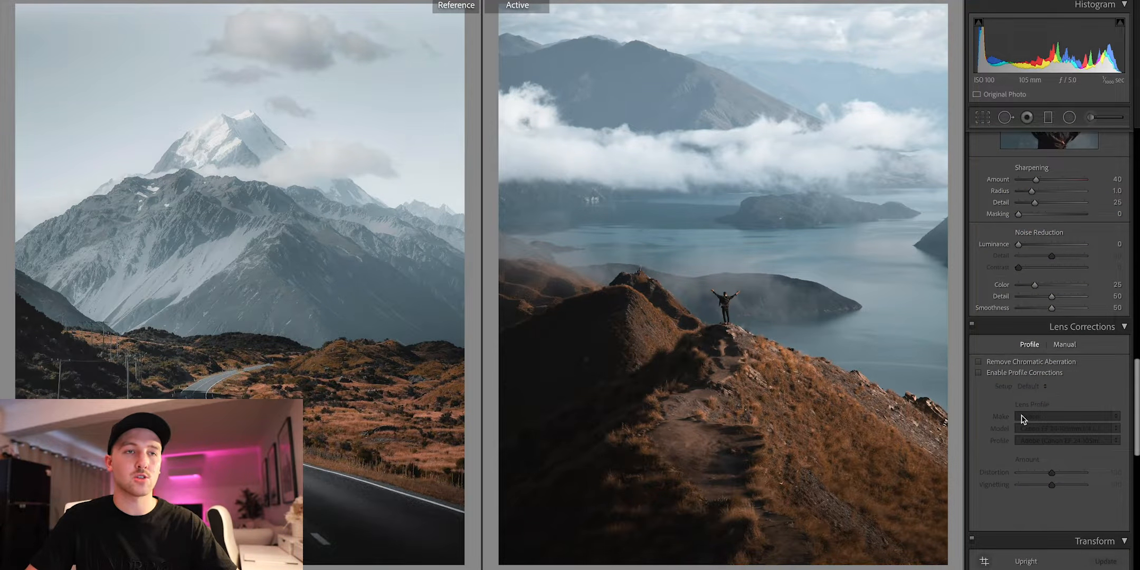
click(1014, 369)
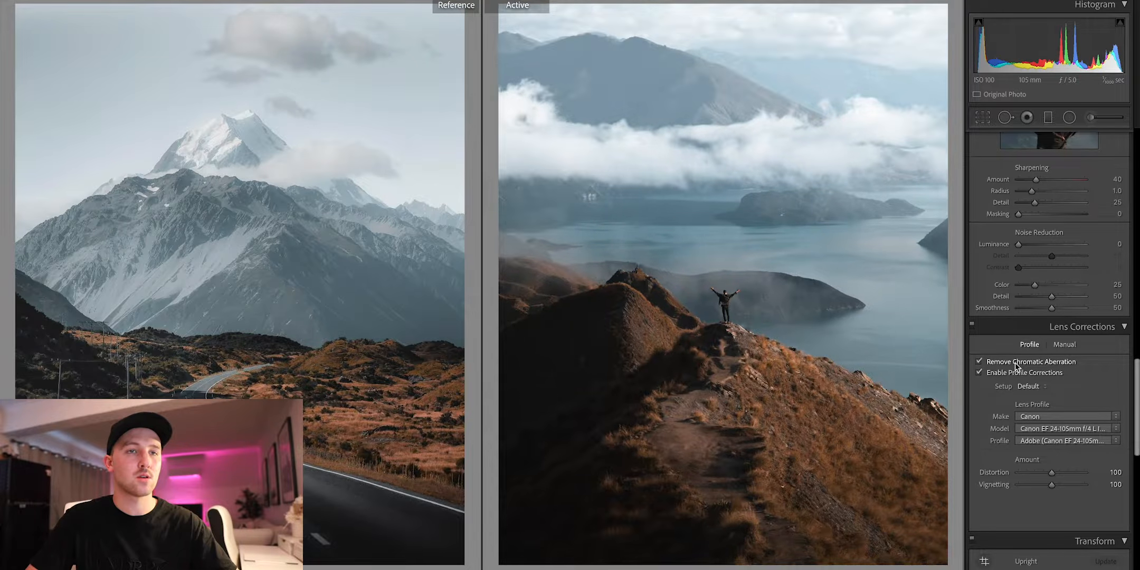
Try a slightly negative post-crop vignette amount on the photo and undo it.
scroll(1070, 458, down, 5)
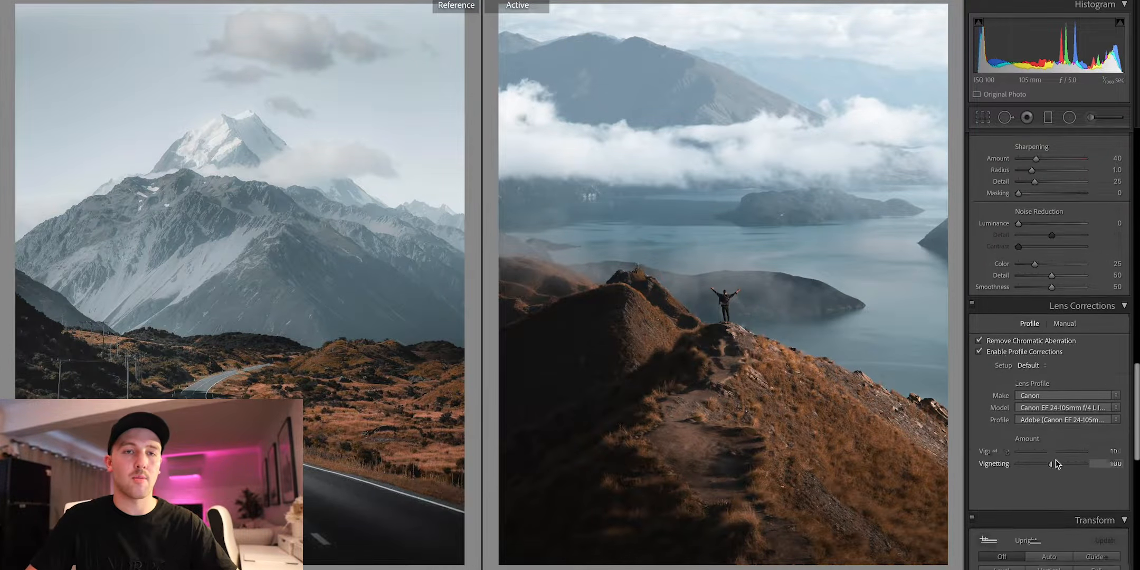
scroll(1055, 457, down, 5)
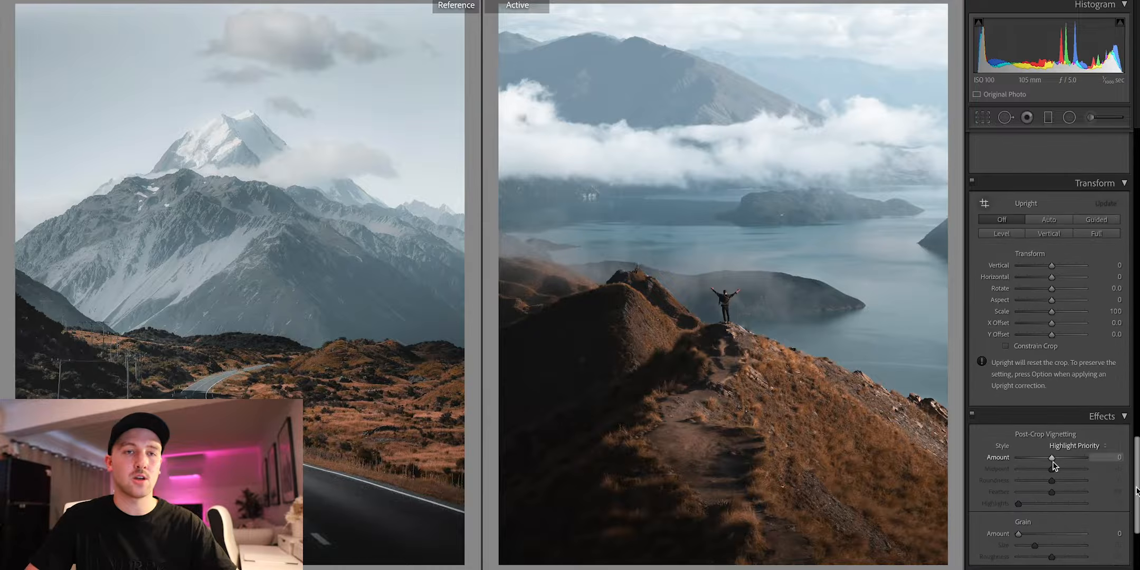
drag(1052, 457, 1047, 458)
key(super+z)
key(super+shift+z)
key(super+z)
Test the photo's clarity at -100 and +100, and settle on +31.
scroll(1047, 459, up, 20)
scroll(1035, 423, down, 12)
scroll(1035, 464, up, 12)
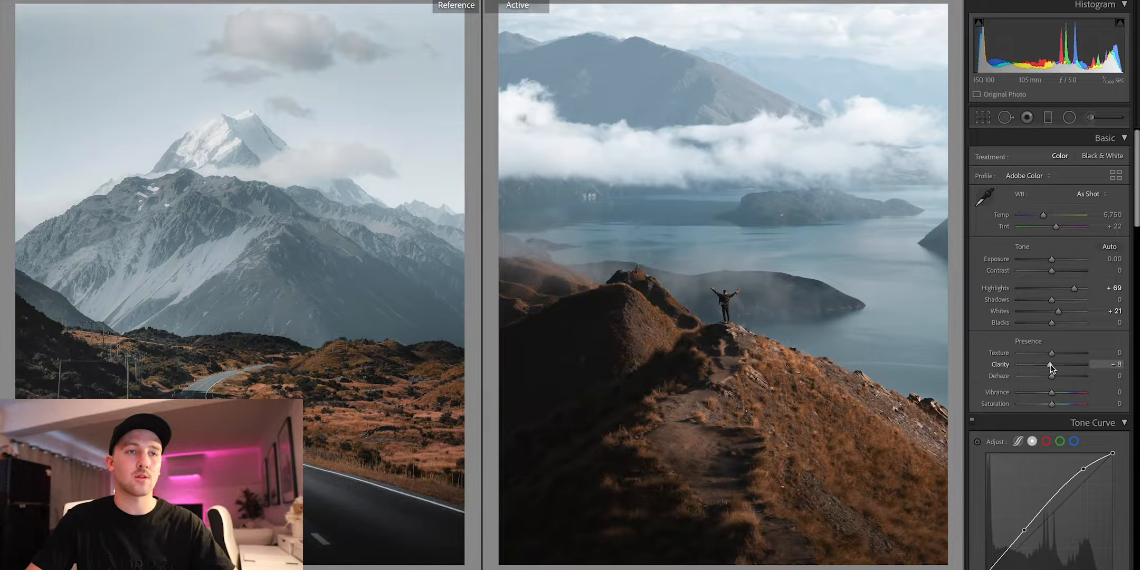
drag(1052, 368, 1017, 366)
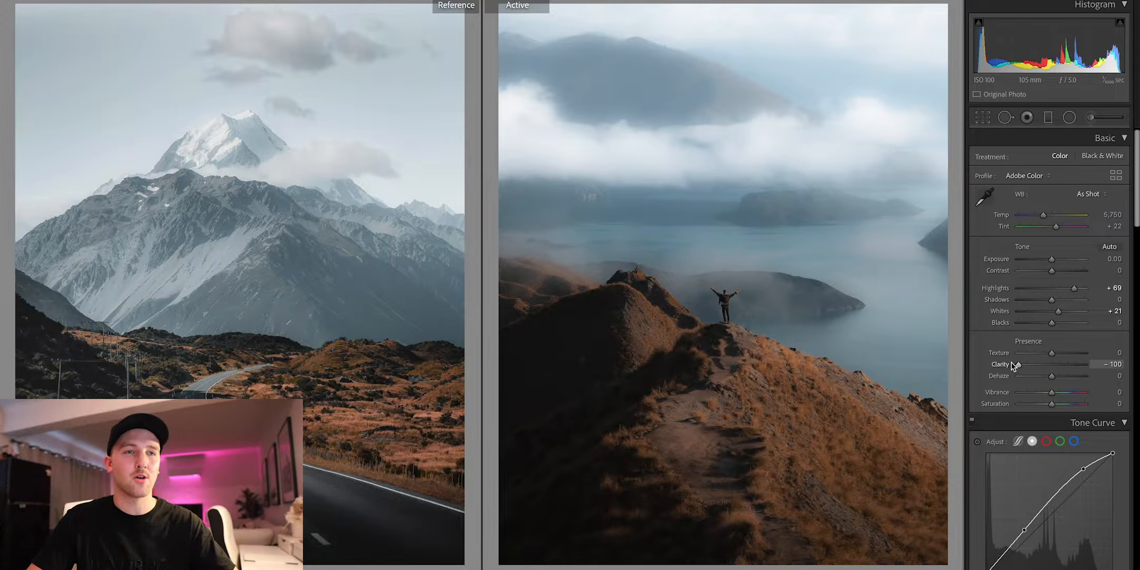
drag(1074, 367, 1087, 367)
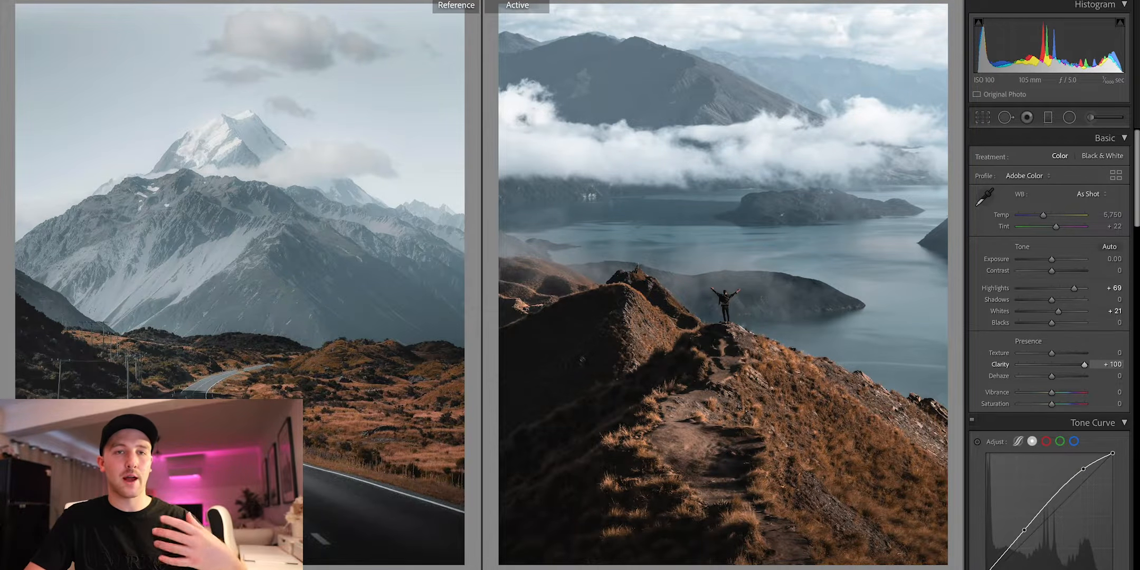
mouse_move(1085, 369)
mouse_down()
mouse_move(1052, 373)
mouse_move(1063, 369)
mouse_up()
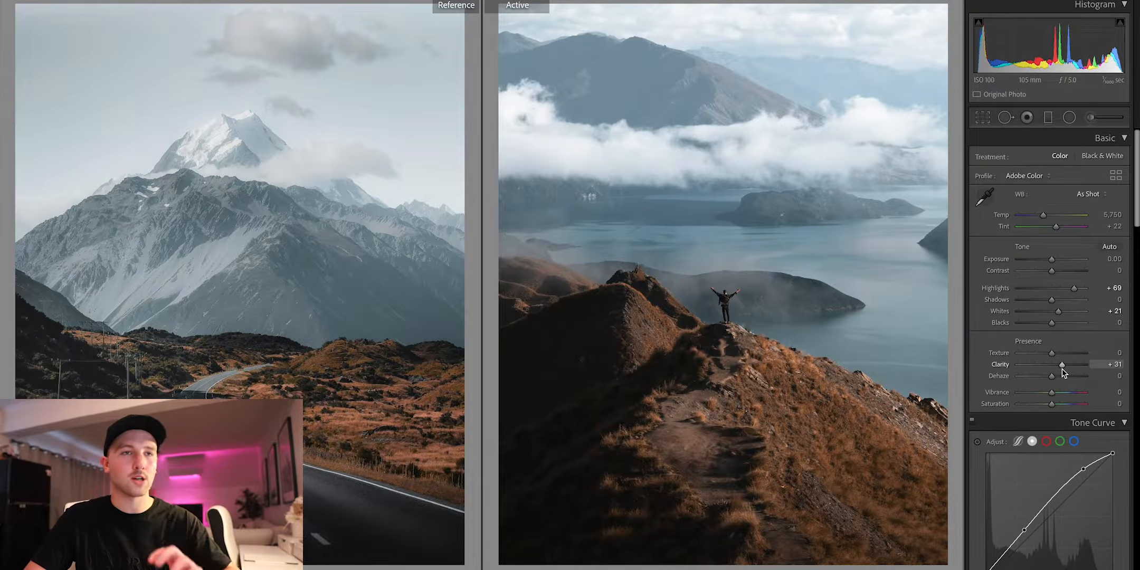
Move the tone curve's upper point slightly further towards the highlights.
scroll(1030, 348, down, 3)
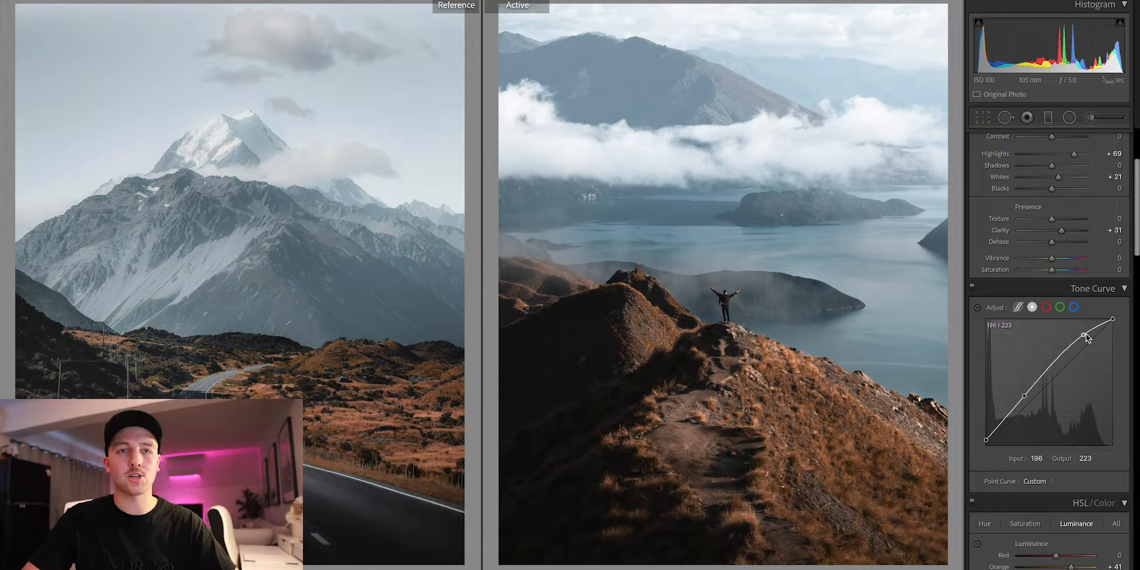
drag(1086, 338, 1097, 332)
scroll(1033, 417, up, 3)
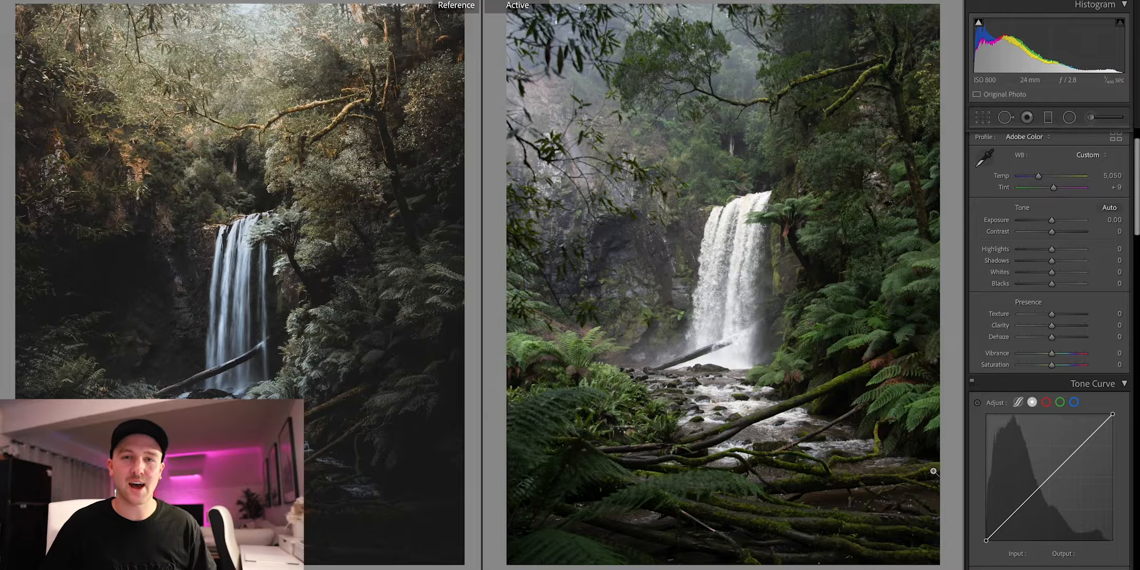
Shape the waterfall photo's tone curve with a shadow point at 18/17, a midtone point at 102/93 and a highlight point at 189/200.
mouse_move(1021, 567)
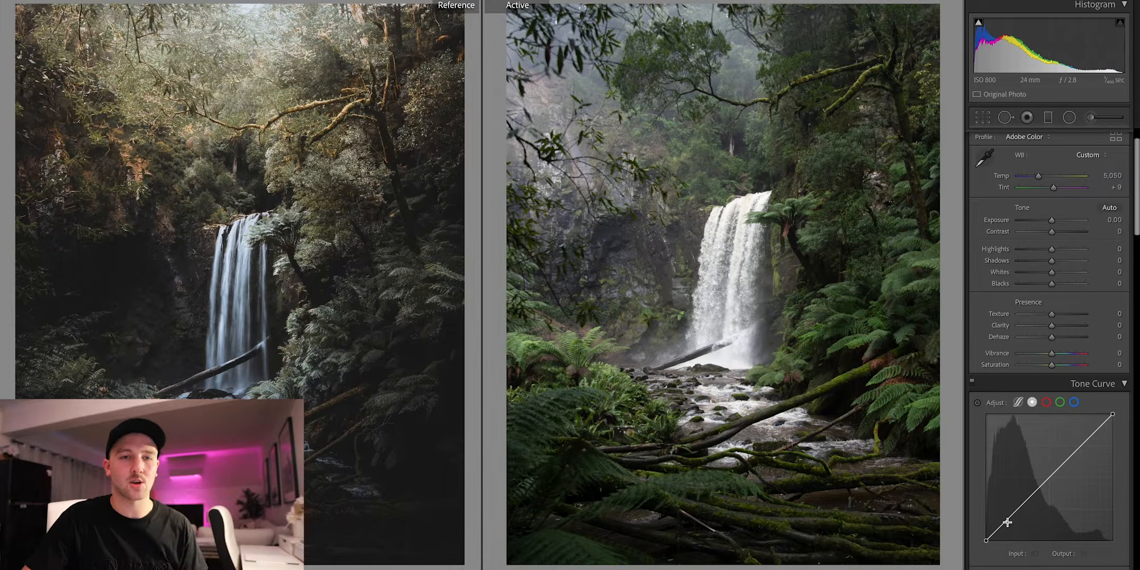
drag(989, 540, 996, 532)
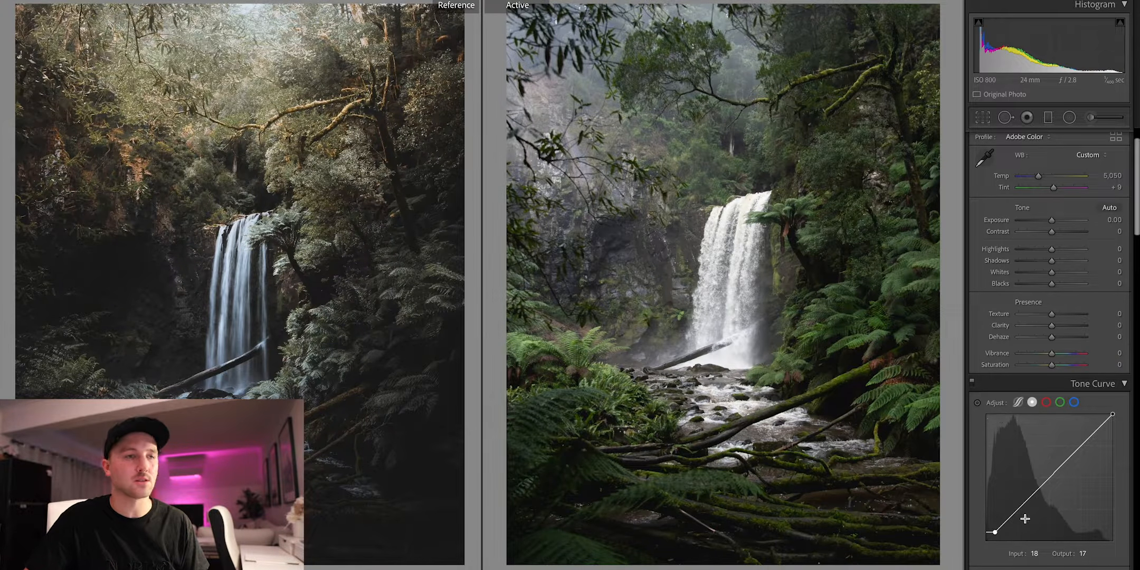
mouse_move(1035, 495)
mouse_down()
mouse_move(1088, 448)
mouse_move(1037, 494)
mouse_up()
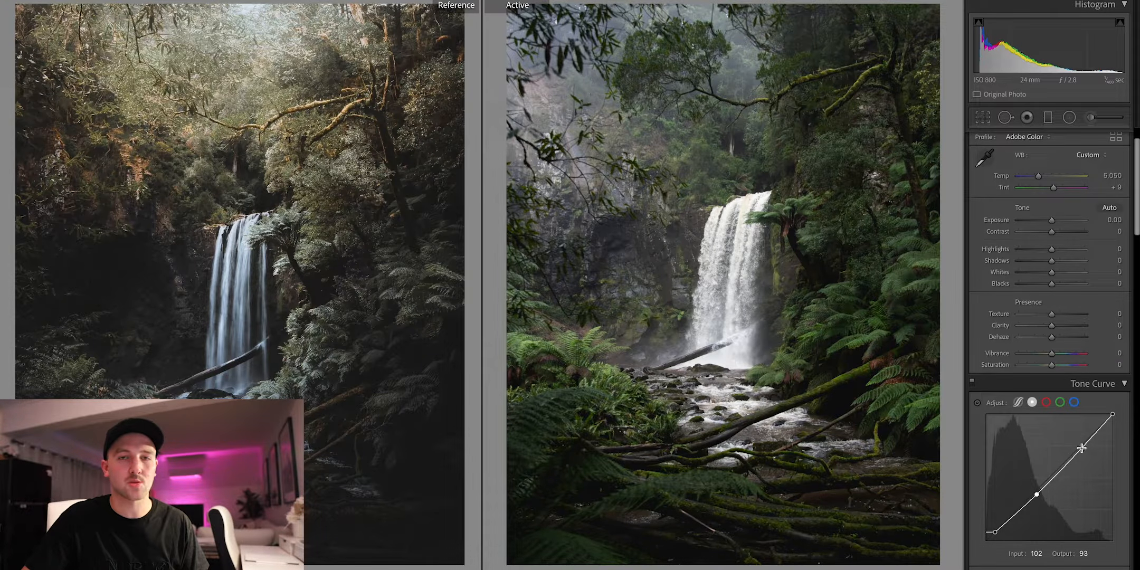
drag(1082, 449, 1081, 441)
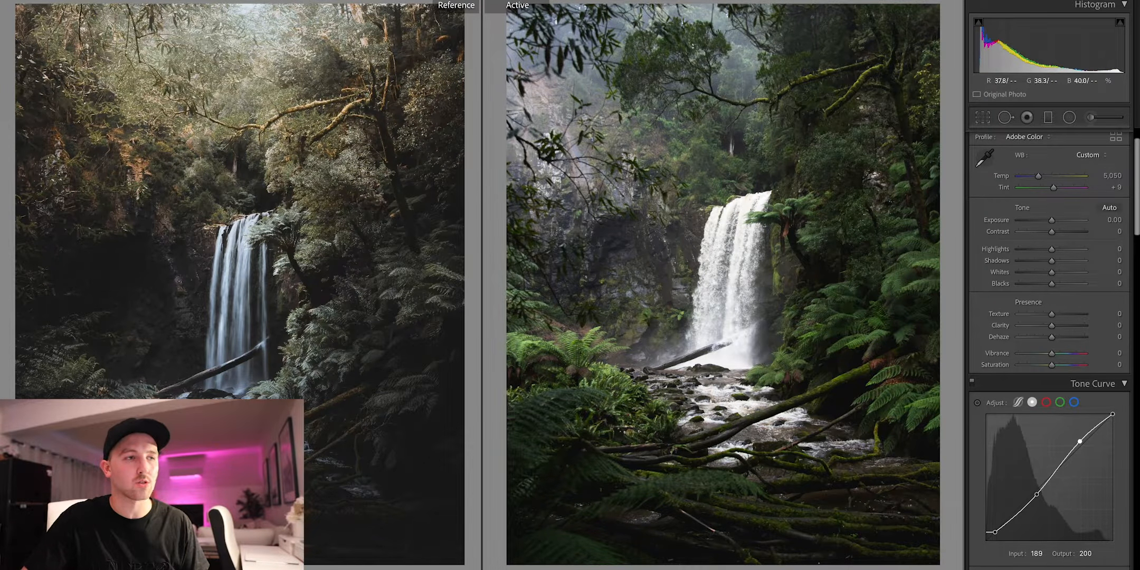
Mute the forest colours by setting saturation to -63 for green, -35 red, -20 yellow, -65 purple and -63 magenta.
scroll(1062, 354, down, 6)
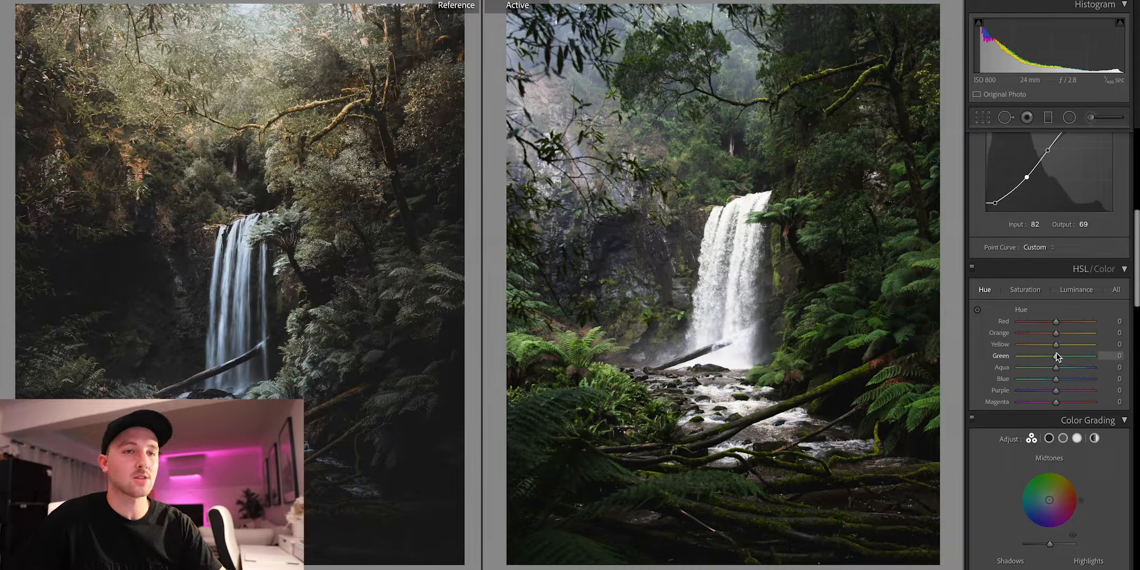
click(826, 322)
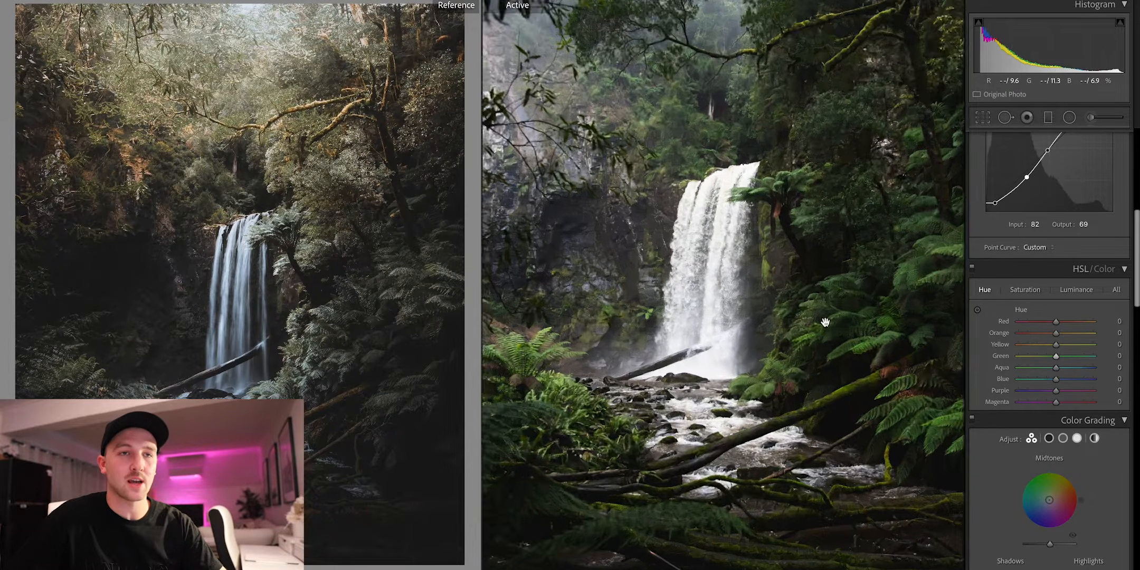
drag(860, 335, 750, 337)
click(1024, 290)
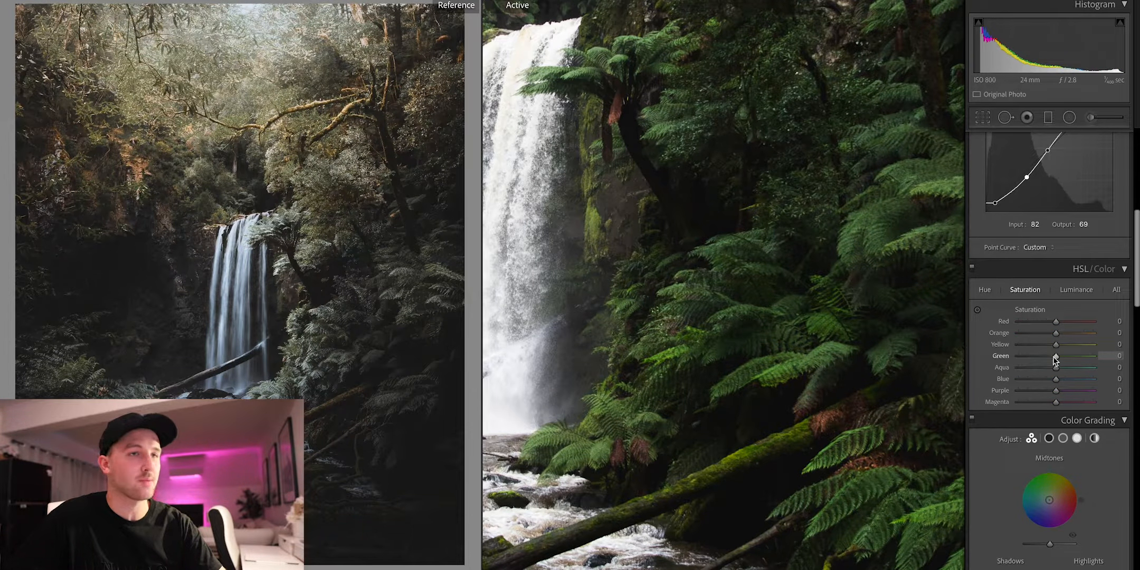
drag(1055, 358, 1030, 358)
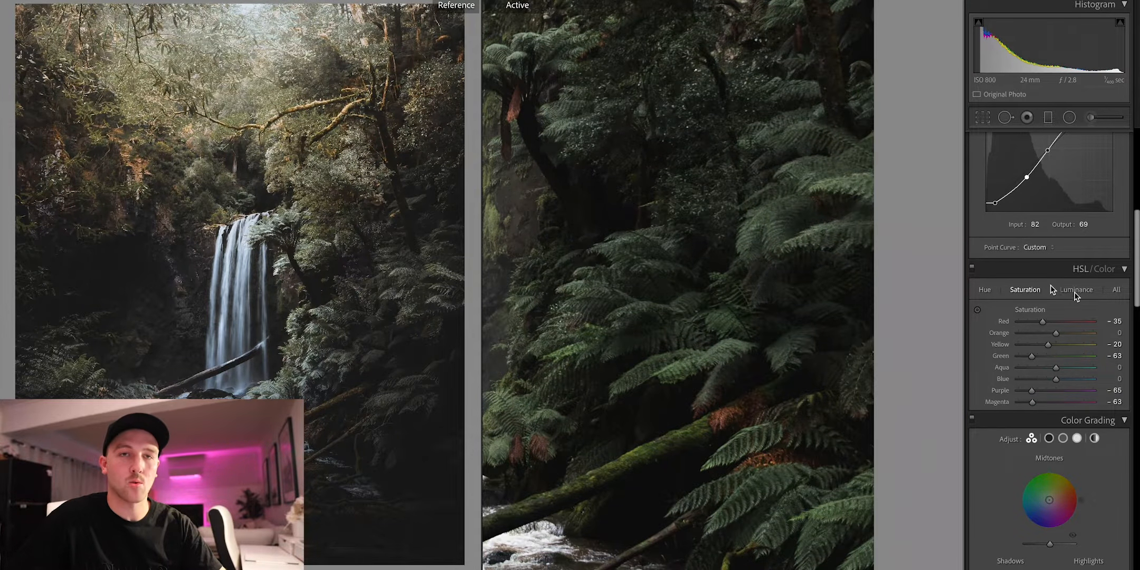
Lower green luminance to -46, and shift the aqua hue to -6 and the blue hue to -24.
click(1077, 290)
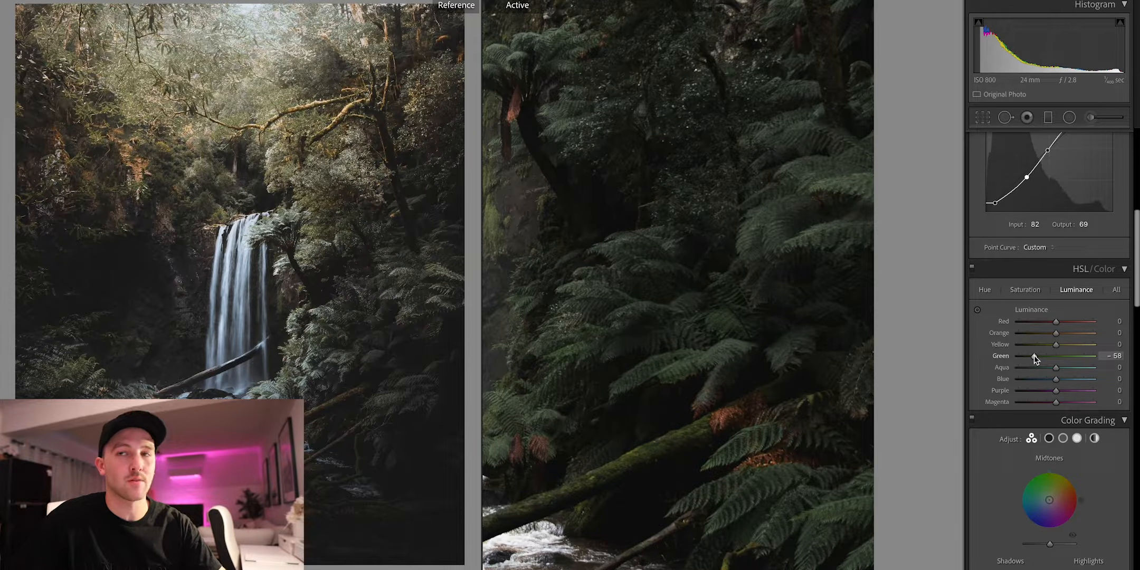
drag(1035, 357, 1040, 356)
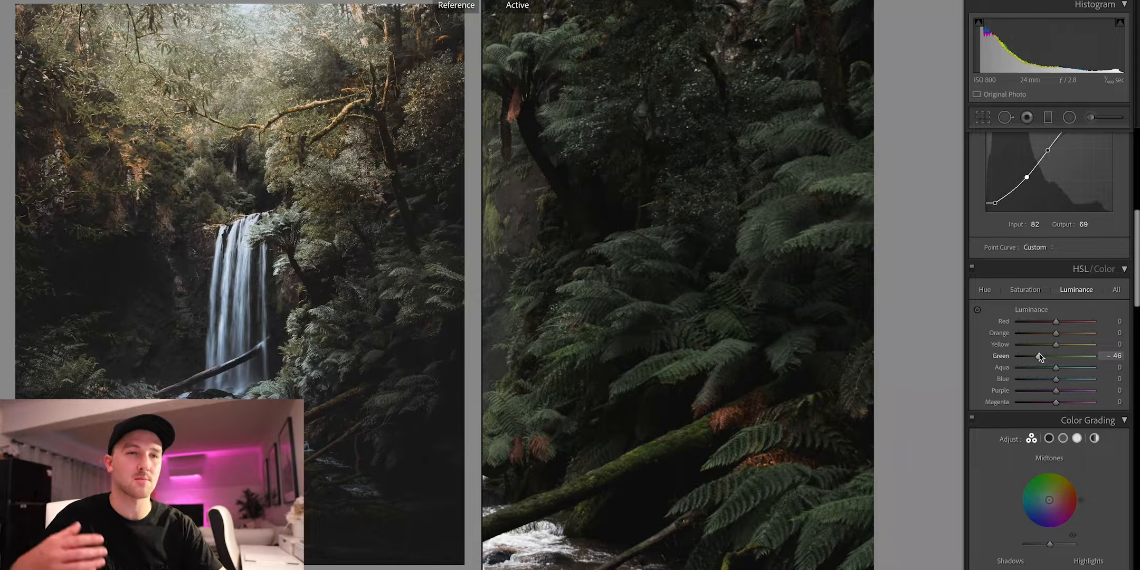
click(833, 239)
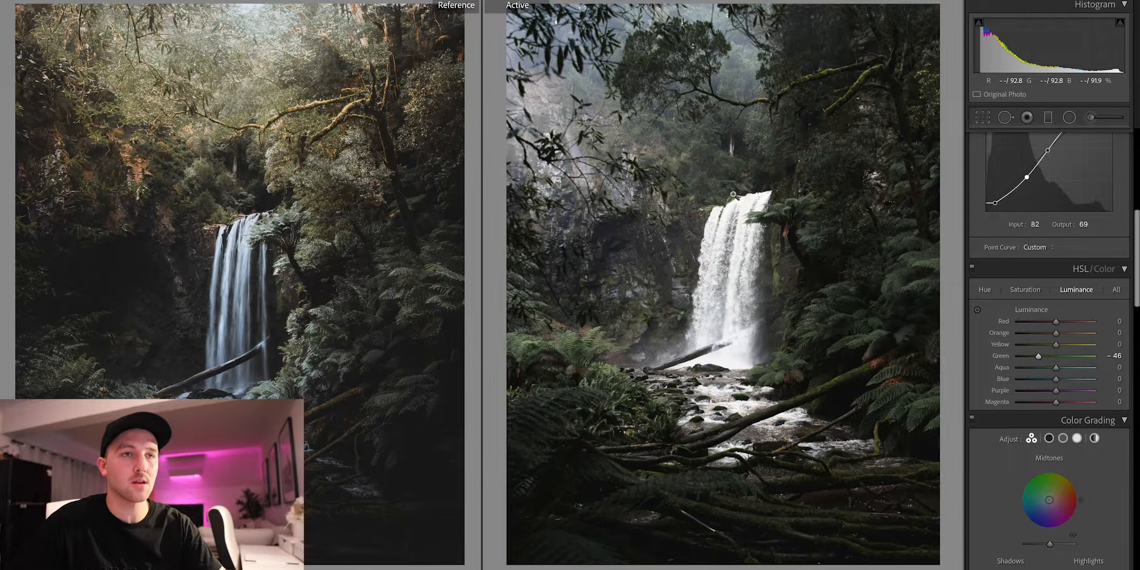
click(747, 244)
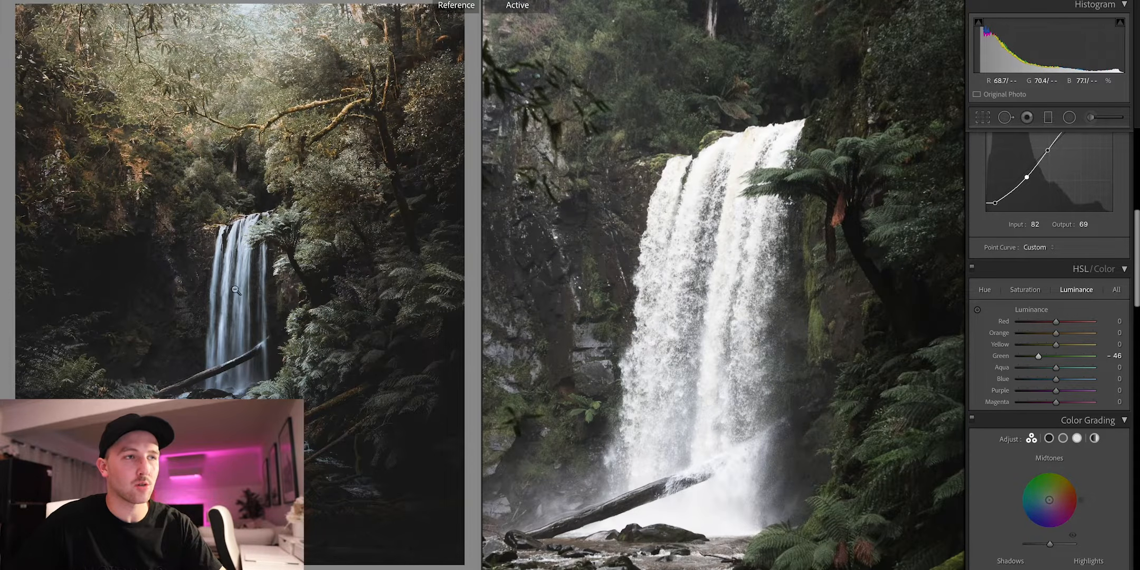
click(986, 291)
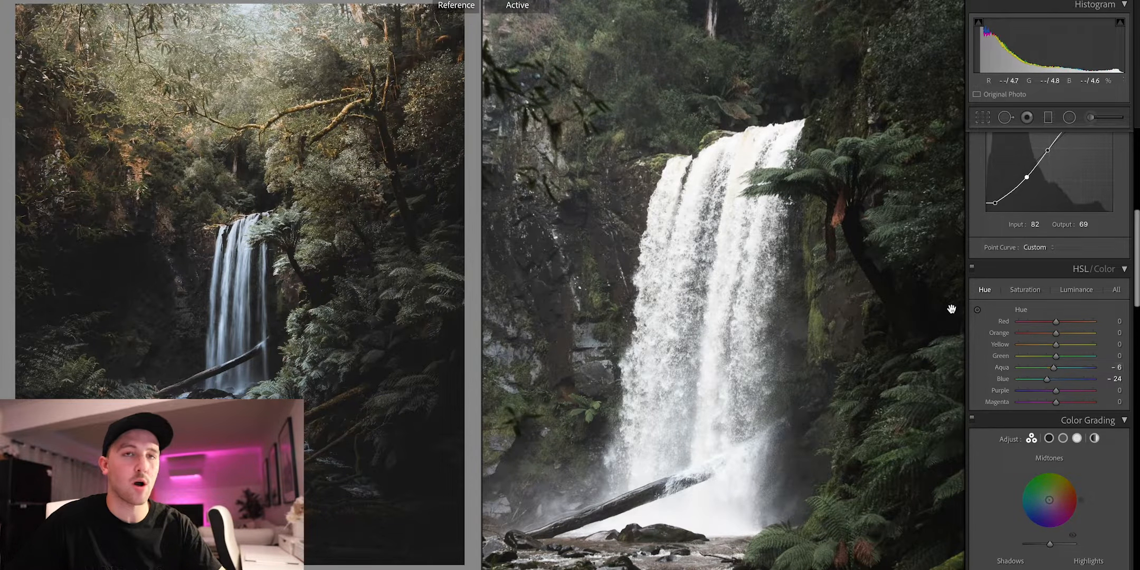
Paint an adjustment brush mask over the waterfall with a slightly cooler temperature.
click(1091, 118)
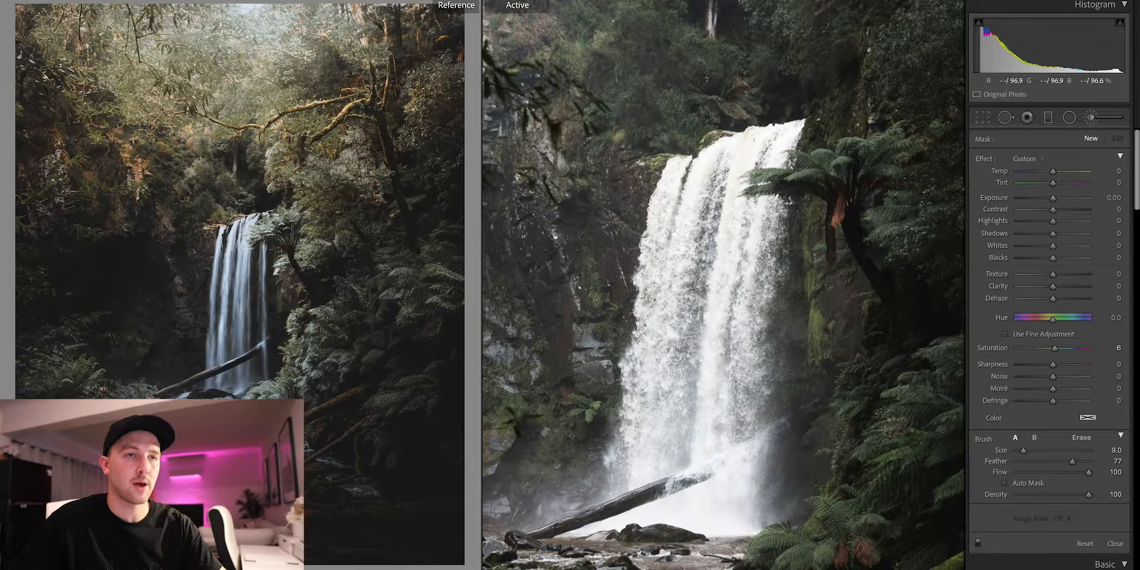
click(696, 181)
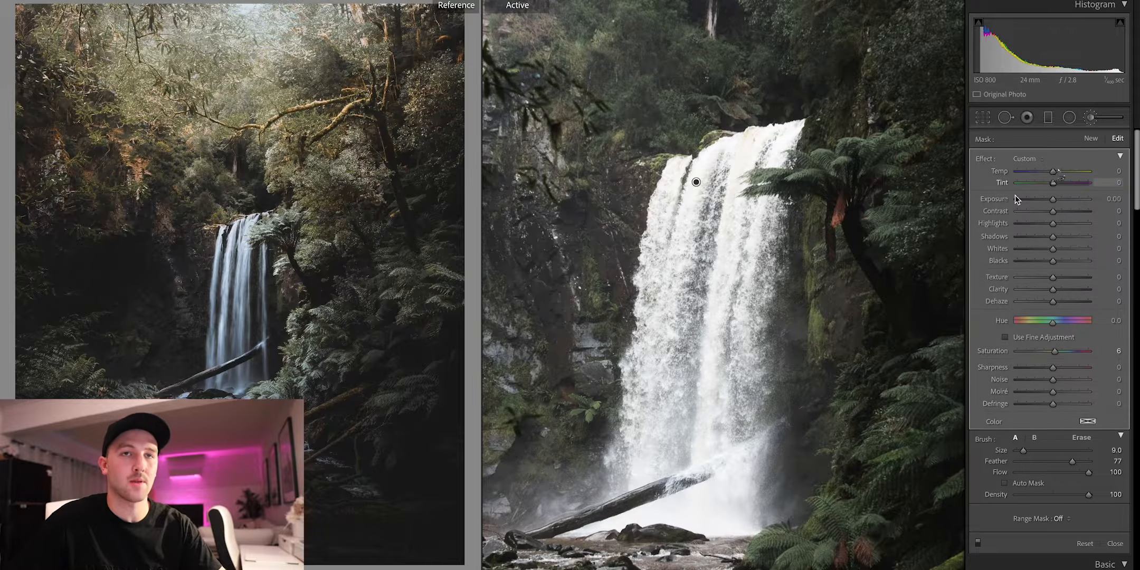
drag(1051, 170, 1048, 171)
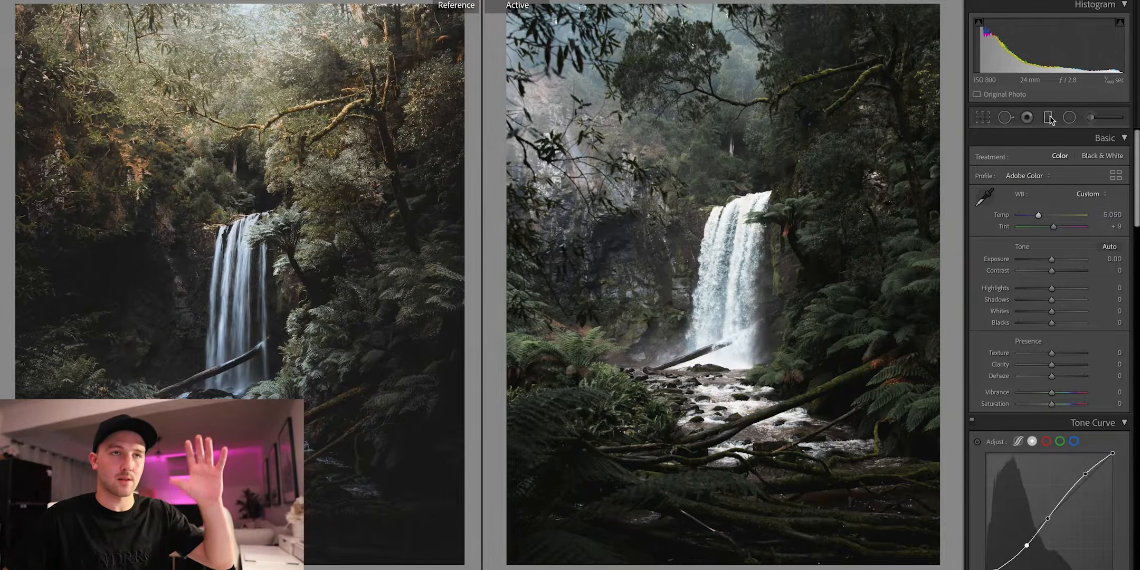
Draw a graduated filter down over the upper forest with temperature 26 and erase its effect from the waterfall.
drag(662, 35, 691, 197)
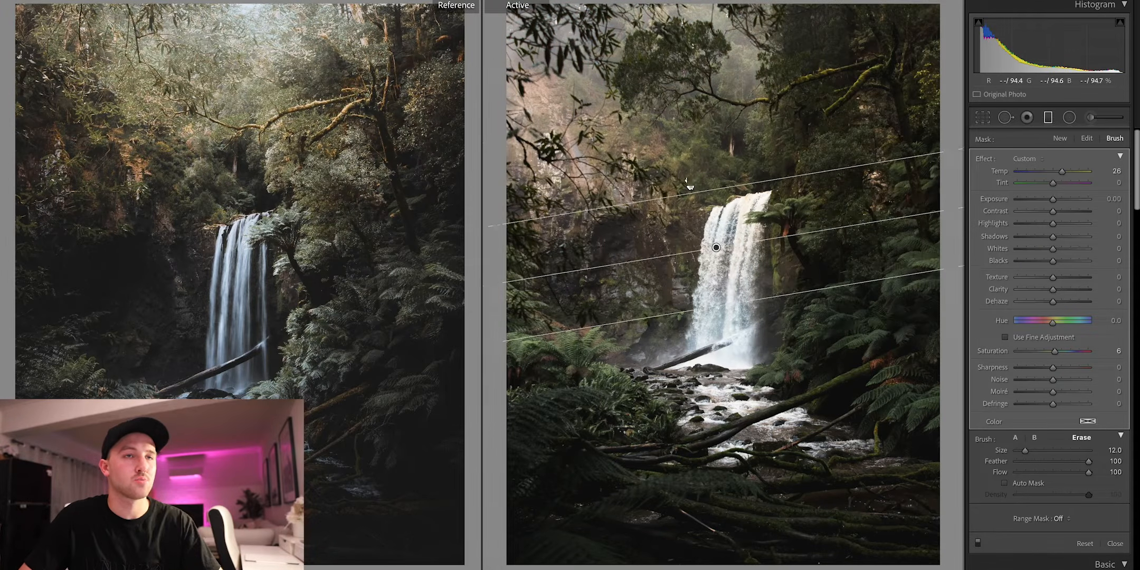
mouse_move(716, 247)
mouse_down()
mouse_move(698, 213)
mouse_move(718, 264)
mouse_up()
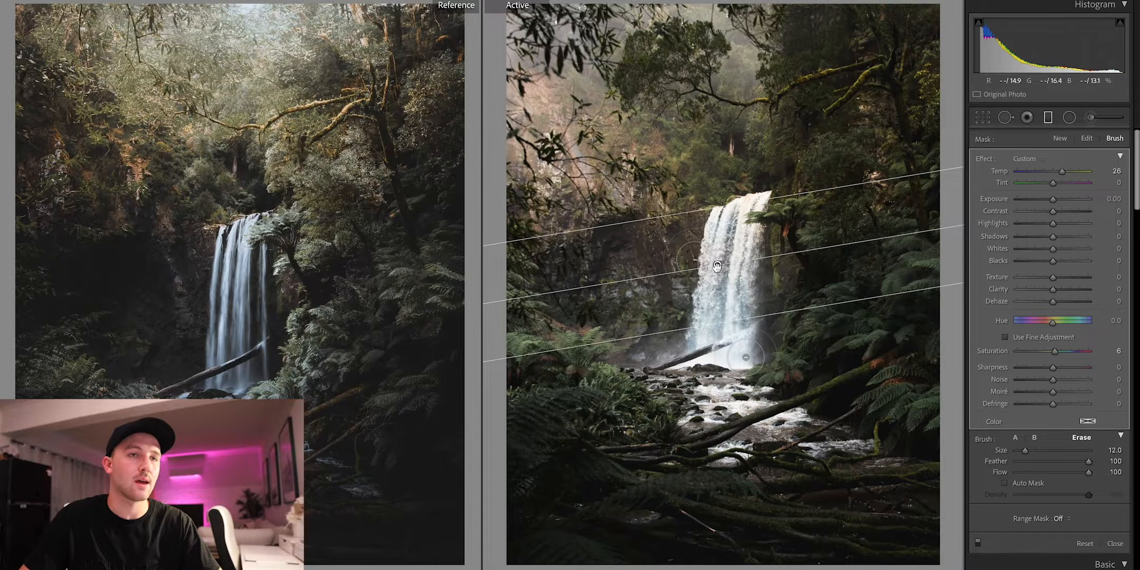
drag(735, 259, 730, 280)
mouse_move(731, 238)
mouse_down()
mouse_move(723, 253)
mouse_move(735, 268)
mouse_move(725, 275)
mouse_move(741, 235)
mouse_move(714, 297)
mouse_move(736, 272)
mouse_move(722, 296)
mouse_up()
key(m)
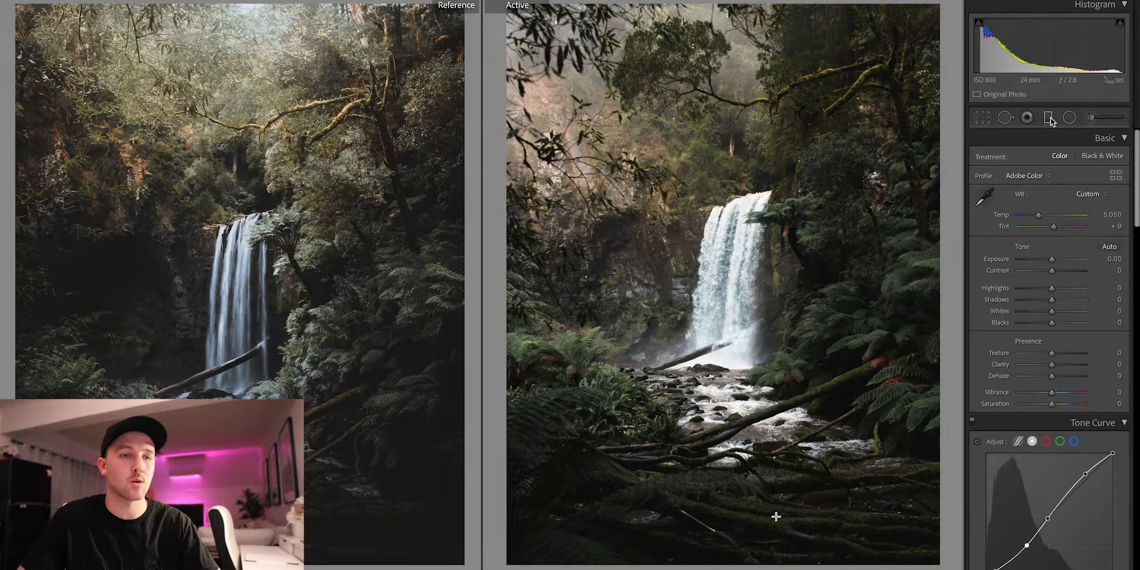
Draw a graduated filter up over the foreground branches and stream with exposure -0.47.
key(m)
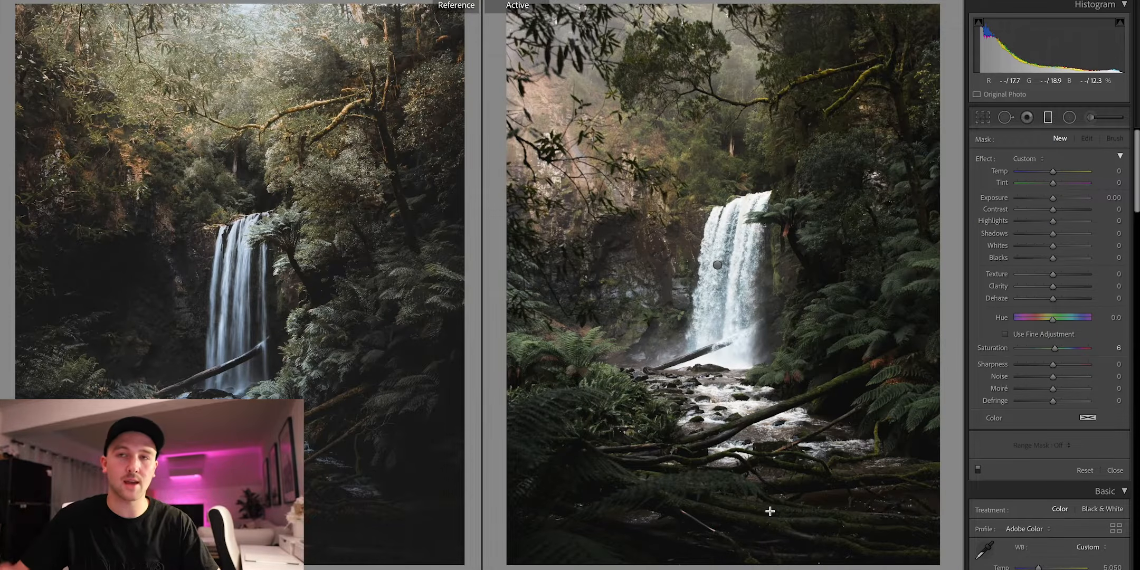
drag(726, 556, 729, 432)
drag(726, 493, 723, 445)
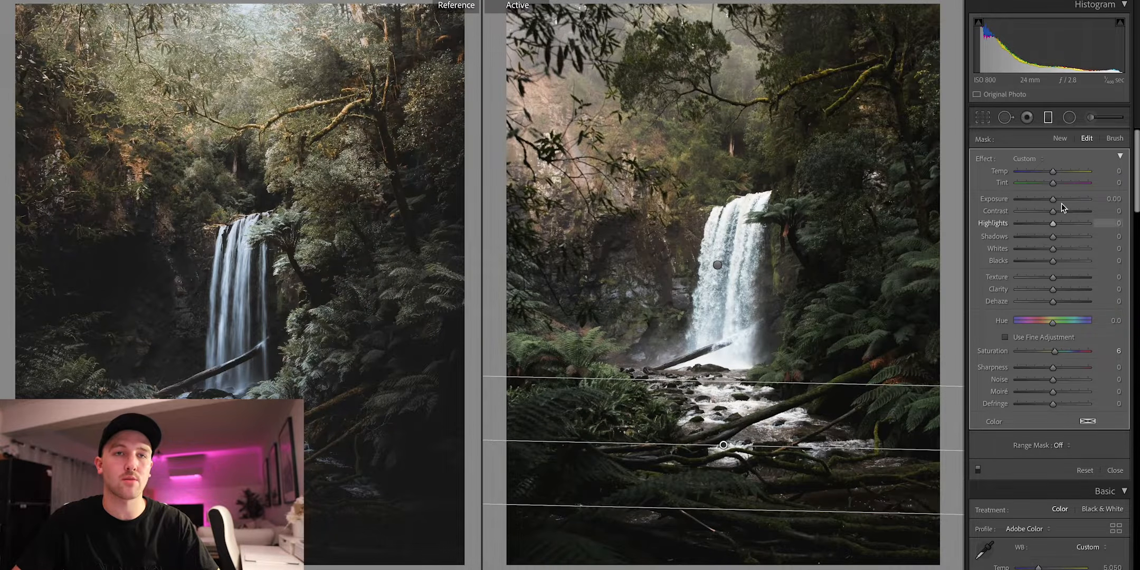
drag(1053, 199, 1051, 198)
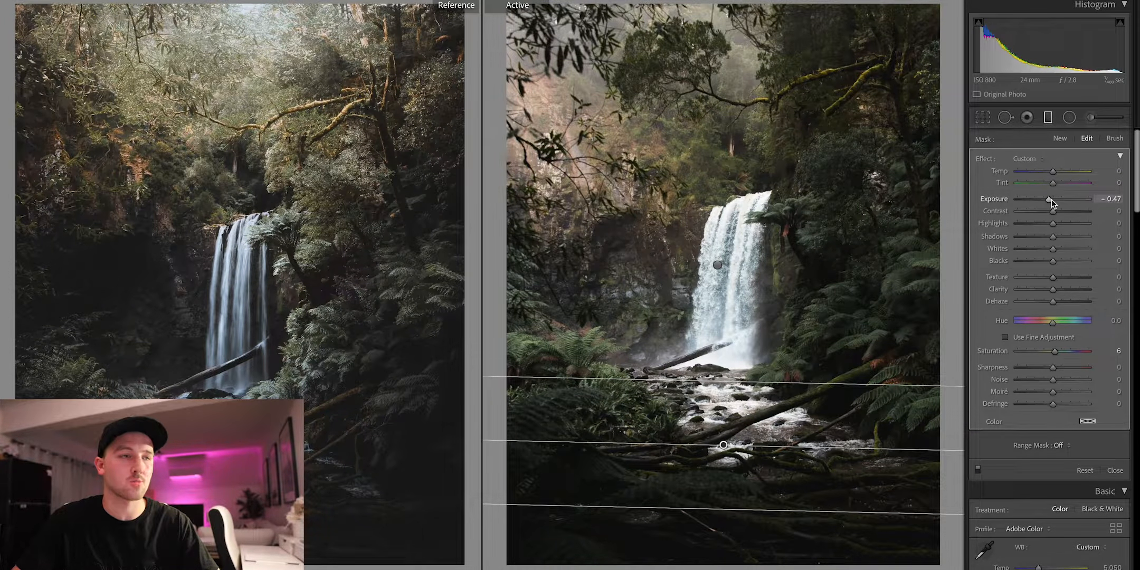
click(1049, 118)
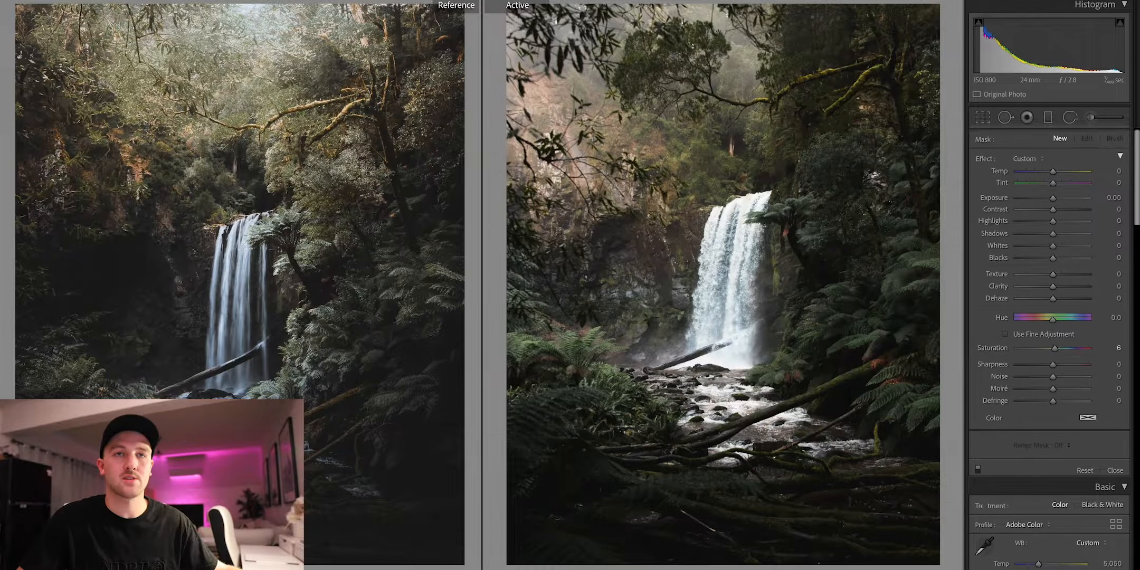
Paint an adjustment brush mask with exposure -0.55 over the ferns and banks around the stream, and undo the last brush stroke.
click(1091, 118)
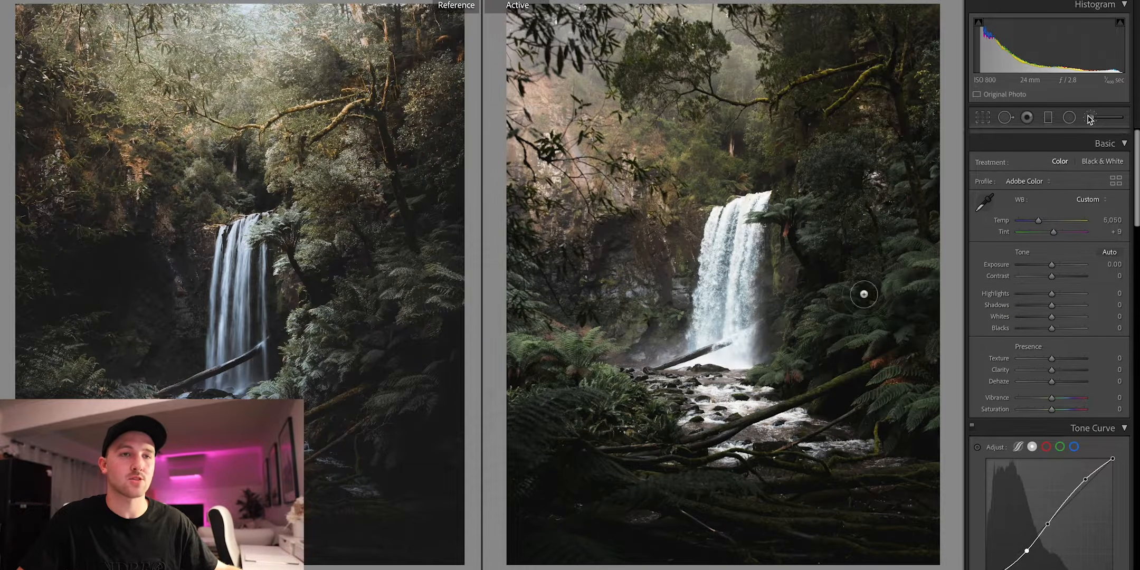
scroll(865, 403, up, 4)
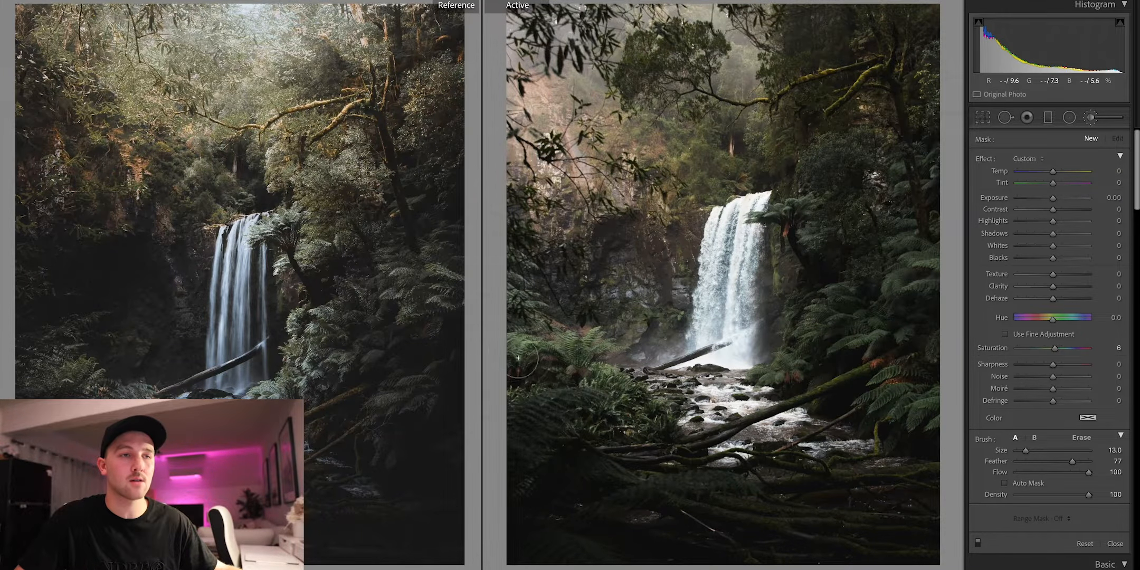
drag(597, 407, 608, 405)
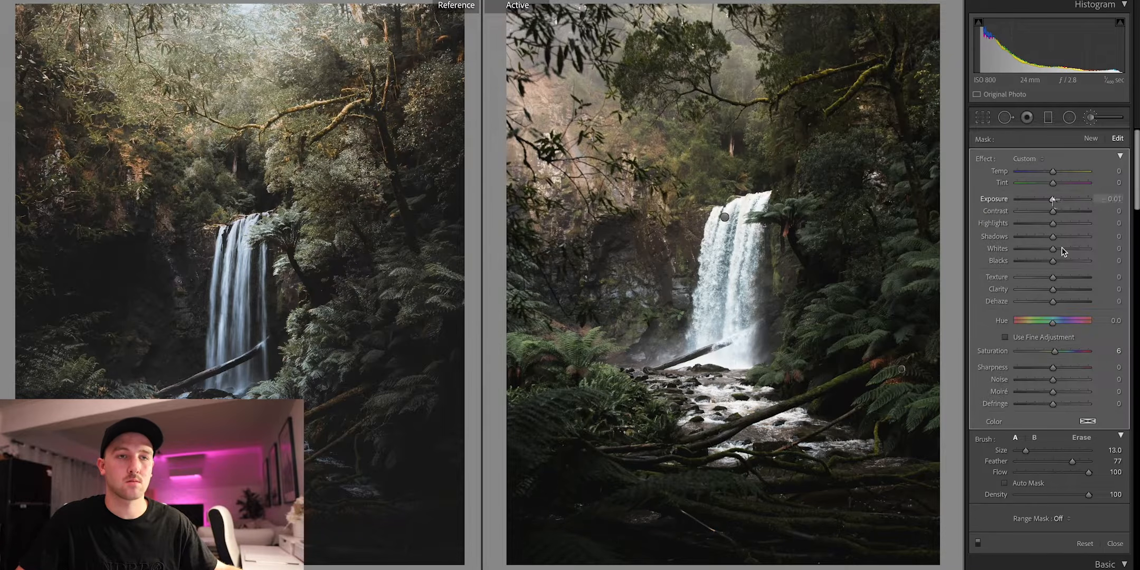
drag(1053, 199, 1048, 200)
drag(792, 363, 696, 399)
mouse_move(772, 344)
mouse_down()
mouse_move(784, 285)
mouse_move(794, 315)
mouse_up()
mouse_move(613, 363)
mouse_down()
mouse_move(653, 330)
mouse_move(599, 331)
mouse_move(518, 301)
mouse_move(552, 336)
mouse_move(544, 365)
mouse_move(581, 308)
mouse_move(666, 300)
mouse_up()
key(ctrl+z)
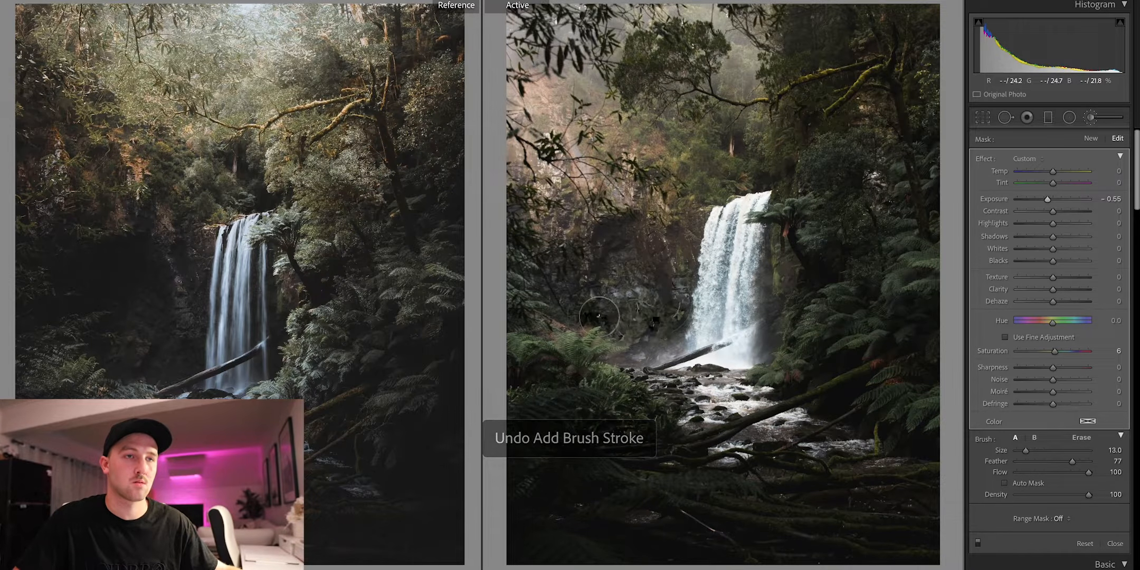
key(k)
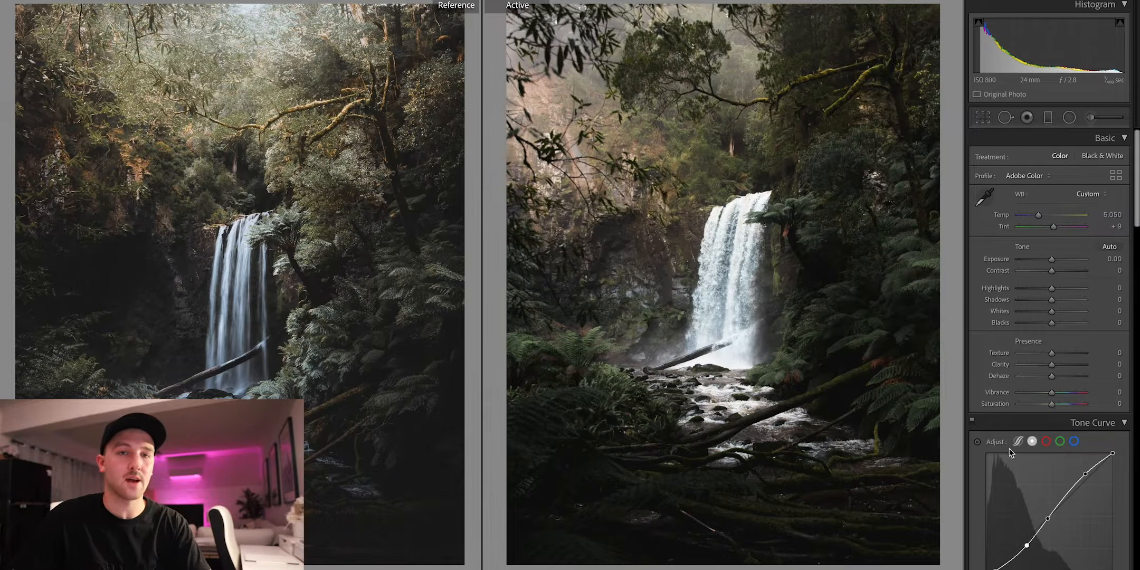
Move the tone curve's highlight point to input 214, output 210, and pull the midtone point slightly down.
scroll(1109, 449, down, 3)
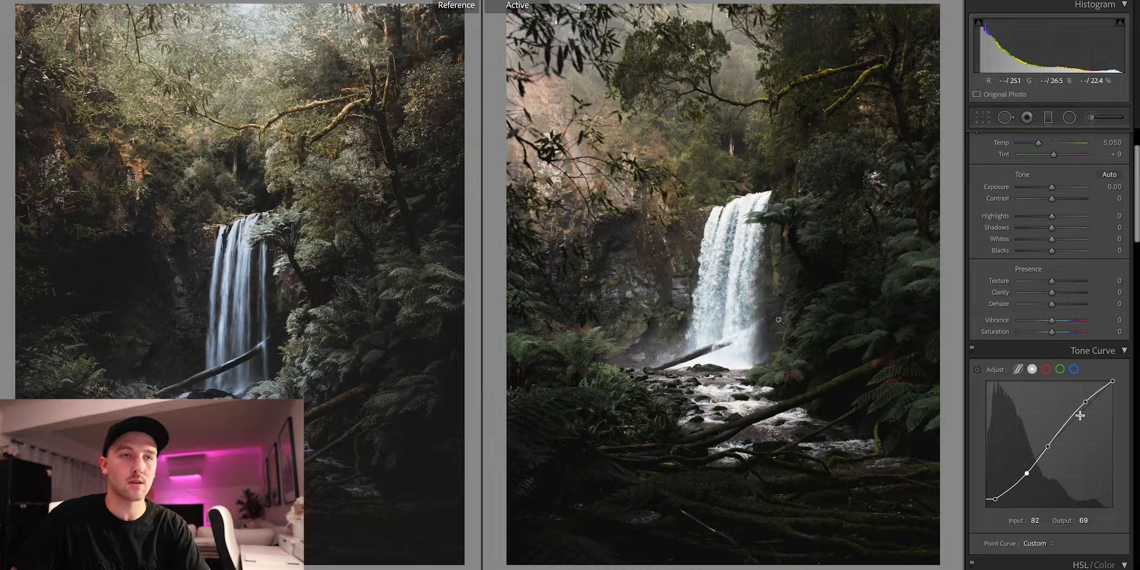
click(737, 281)
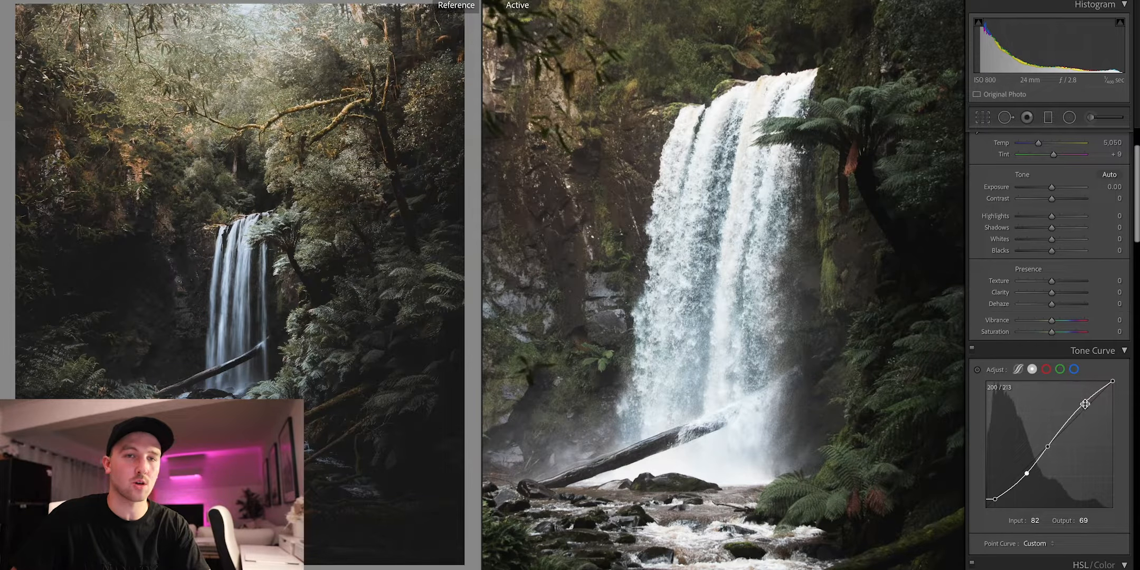
drag(1085, 404, 1093, 404)
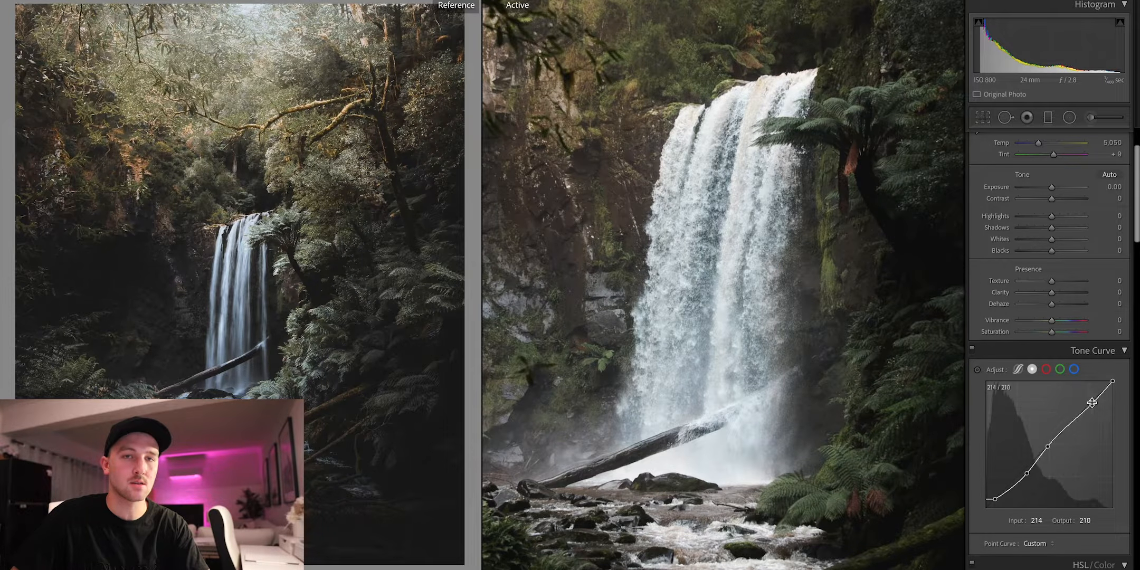
drag(1045, 447, 1050, 449)
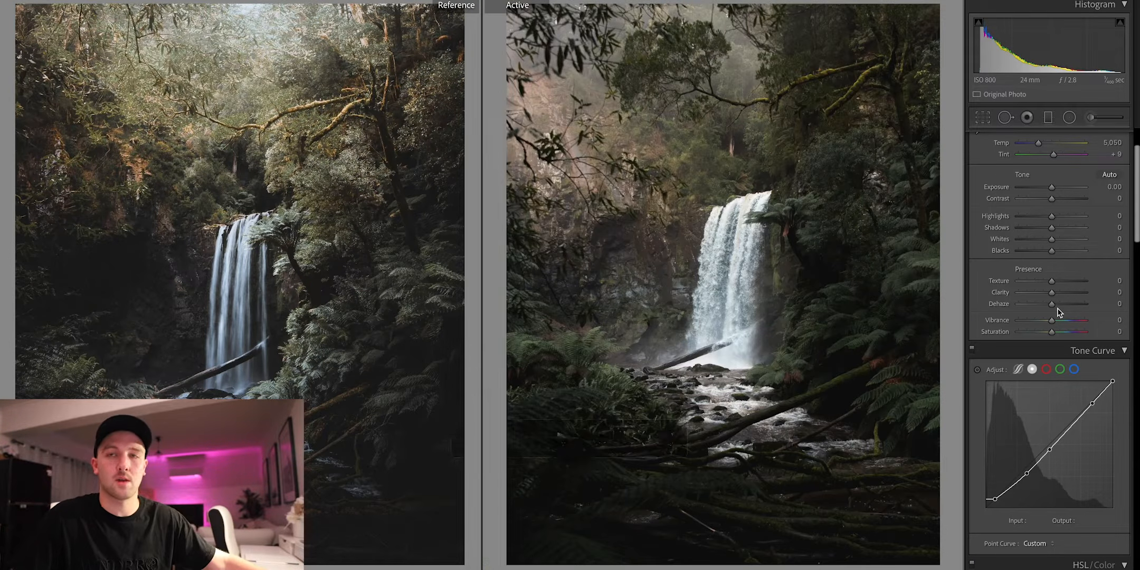
Set the whole photo's clarity to +33.
key(ctrl+z)
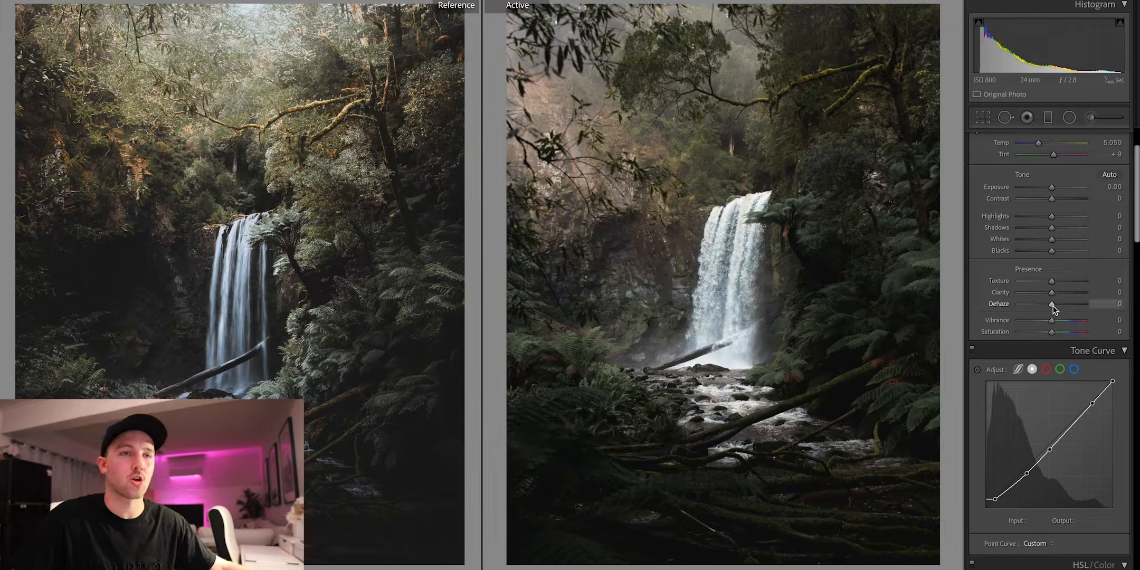
drag(1052, 293, 1063, 293)
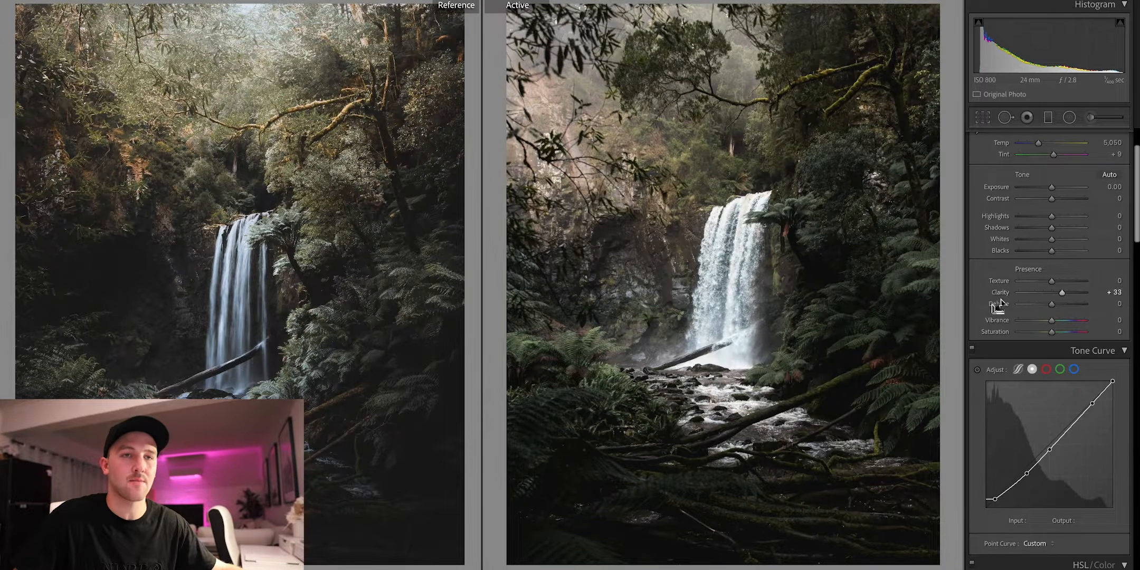
Paint a new size 6 adjustment brush mask over the ferns beside the waterfall with exposure 0.33 and moderately raised clarity.
key(k)
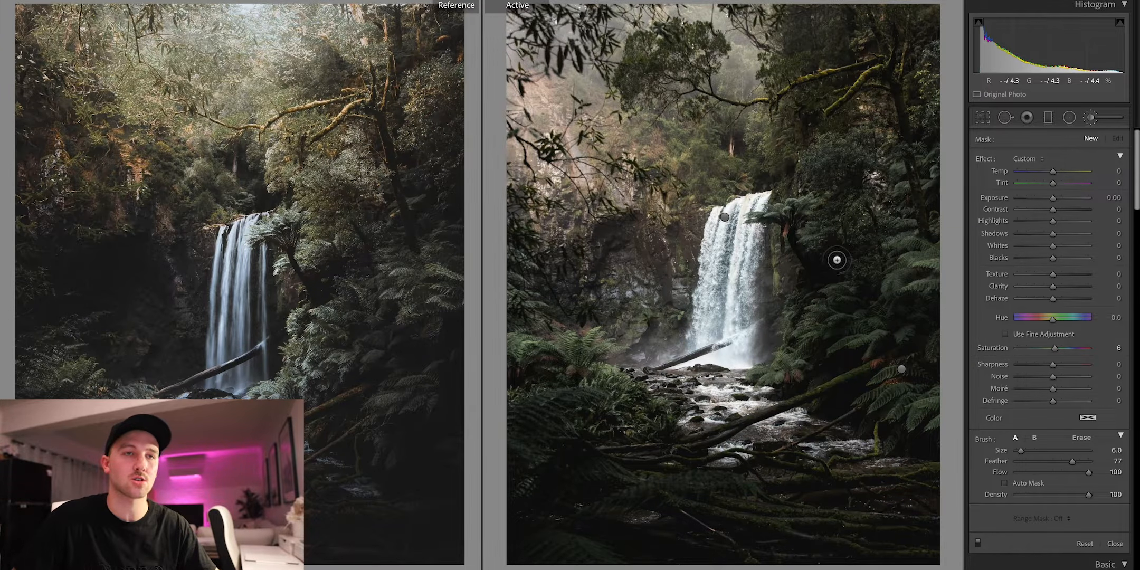
drag(759, 217, 802, 216)
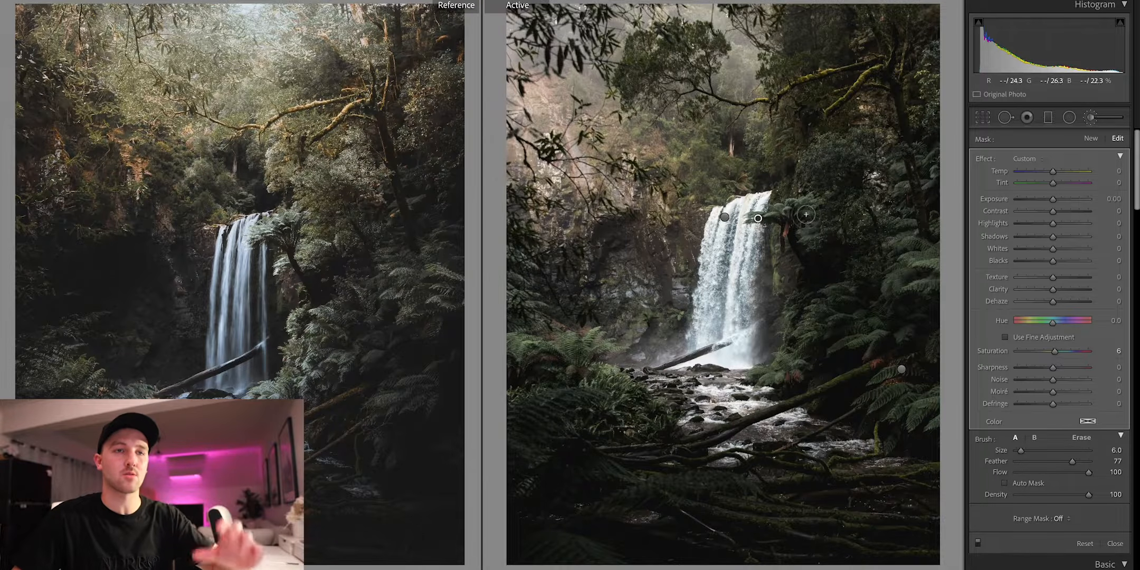
mouse_move(799, 362)
mouse_down()
mouse_move(768, 373)
mouse_move(855, 332)
mouse_move(768, 374)
mouse_up()
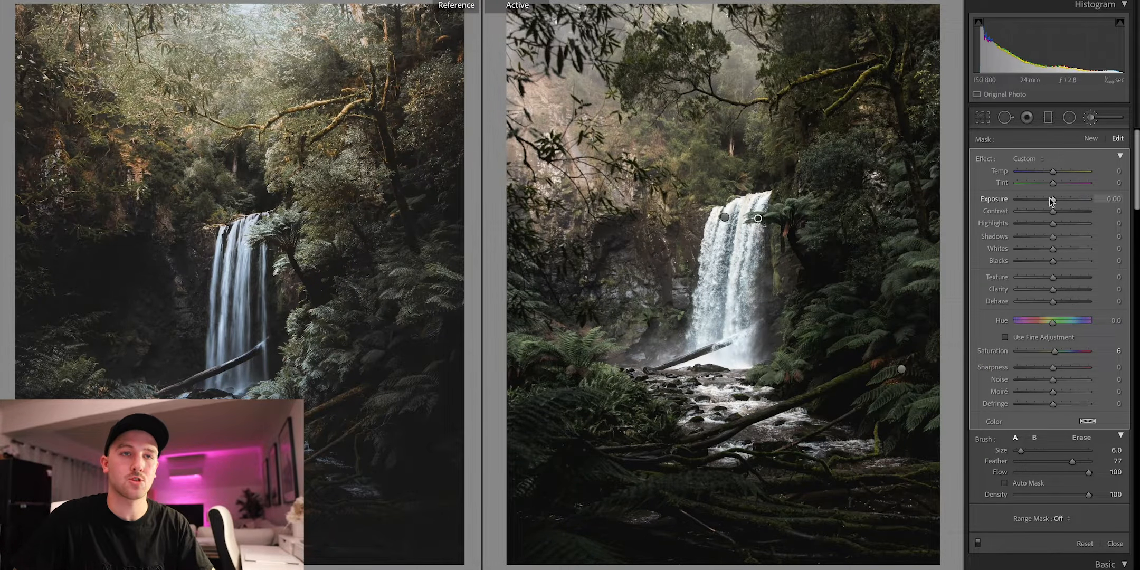
drag(1053, 199, 1056, 199)
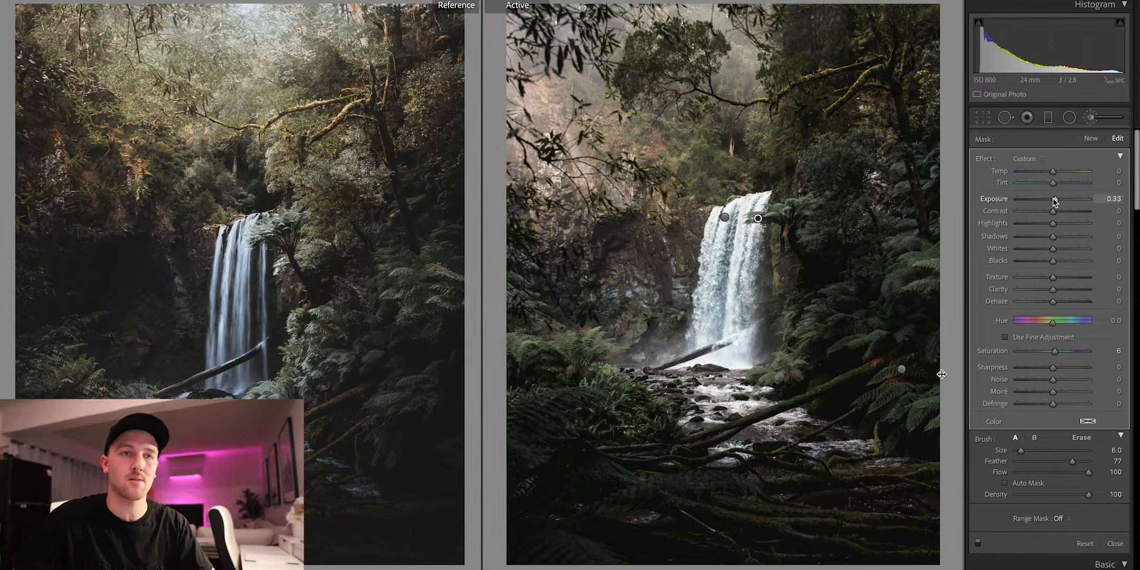
drag(1053, 290, 1075, 293)
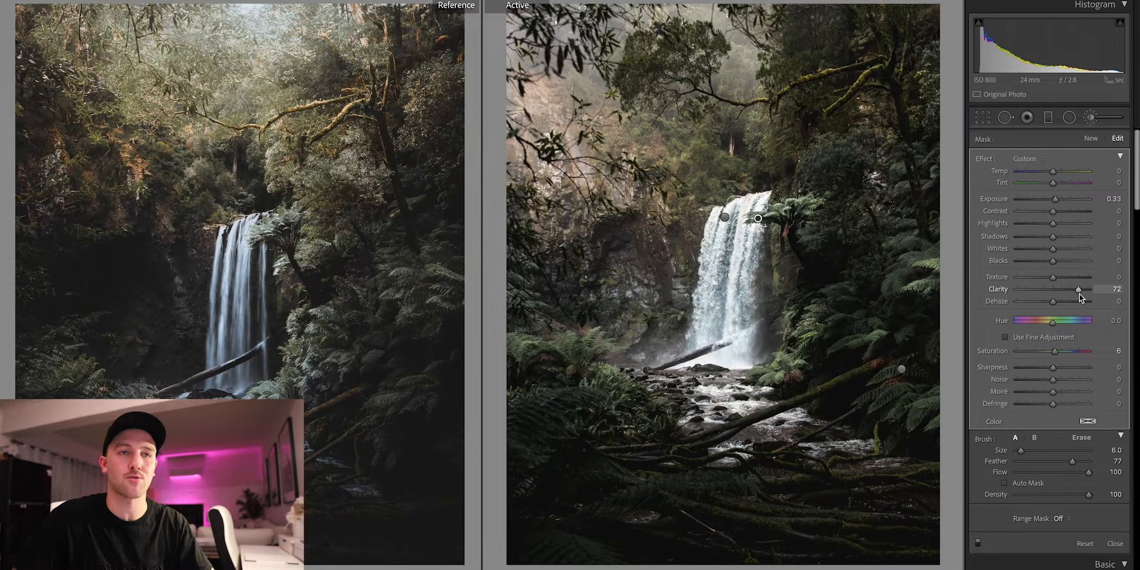
drag(1079, 298, 1066, 294)
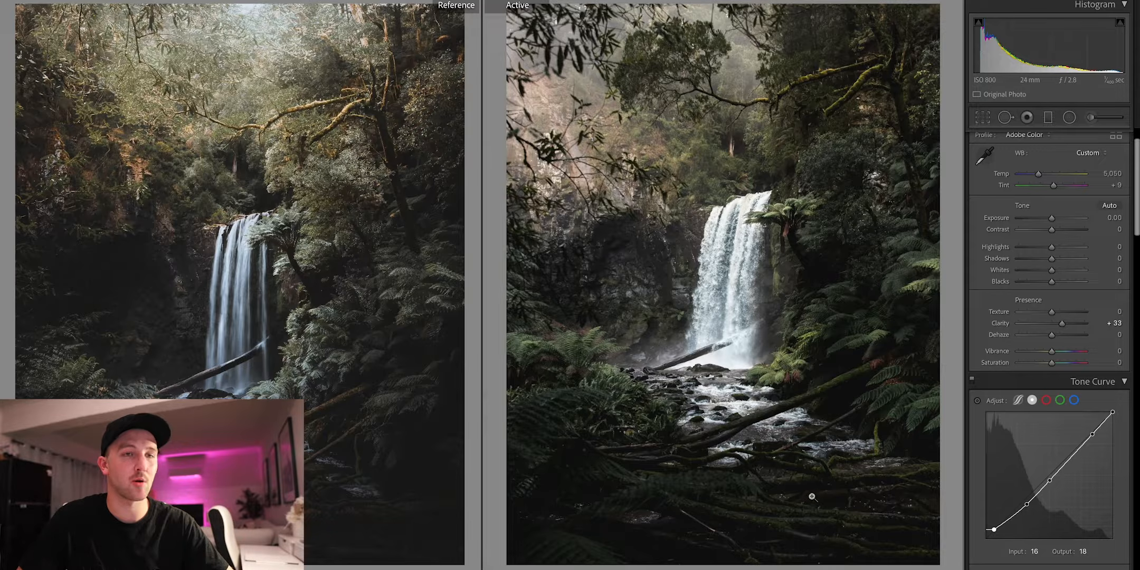
Lift the tone curve's darkest point to input 15, output 31, to fade the blacks.
mouse_move(995, 532)
mouse_down()
mouse_move(996, 511)
mouse_move(994, 523)
mouse_up()
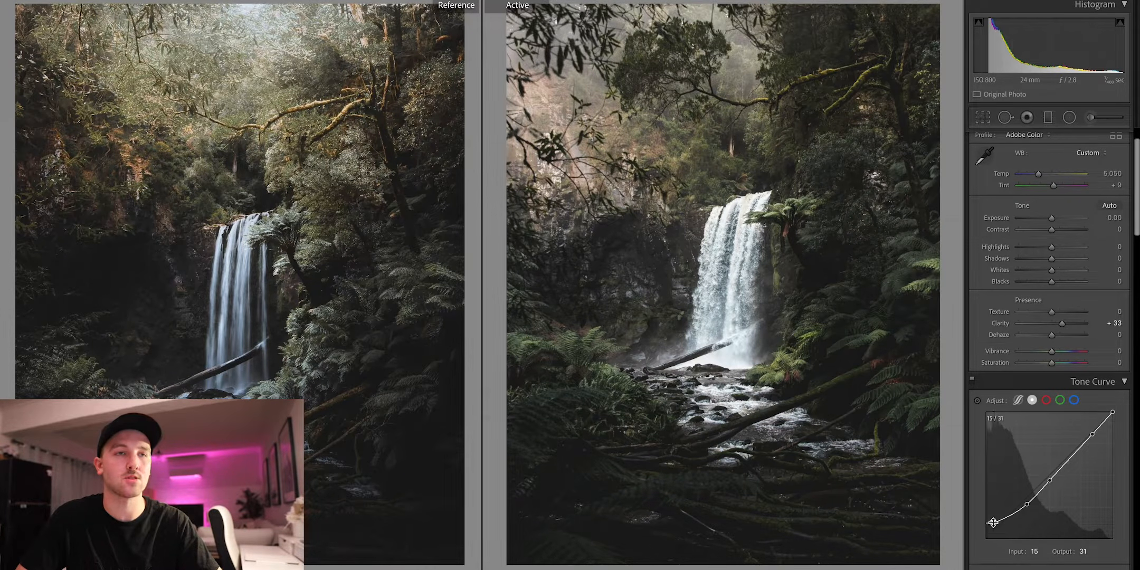